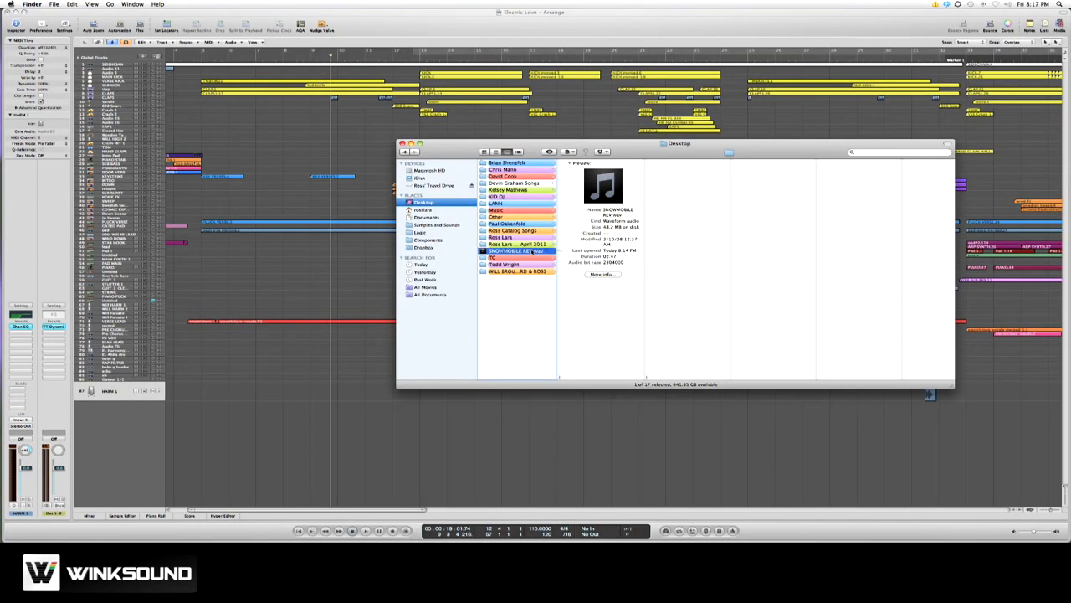
Import SNOWMOBILE REV.wav from the desktop onto a new track at the end of the arrangement and audition its final section.
{"action": "left_click_drag", "start_coordinate": [219, 475], "coordinate": [186, 433]}
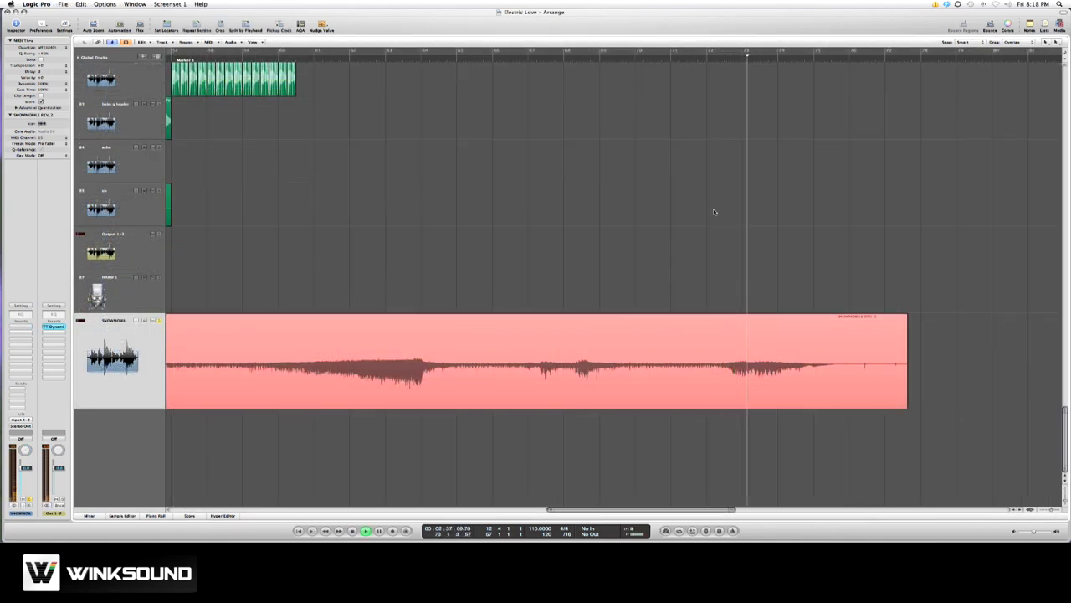
{"action": "key", "text": "ctrl+Right"}
{"action": "key", "text": "ctrl+Right"}
{"action": "key", "text": "ctrl+Right"}
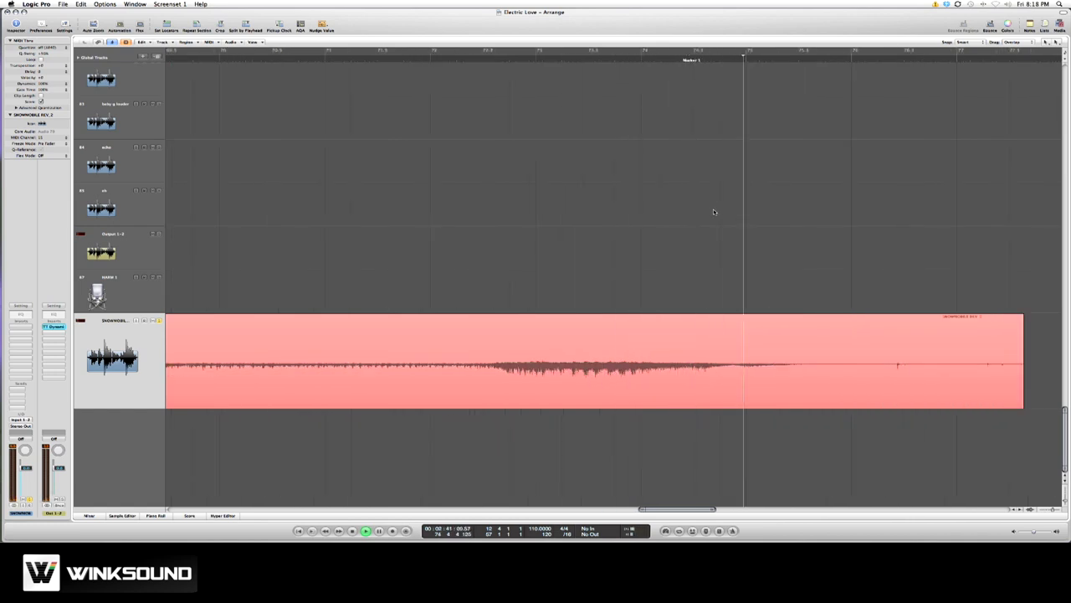
{"action": "key", "text": "space"}
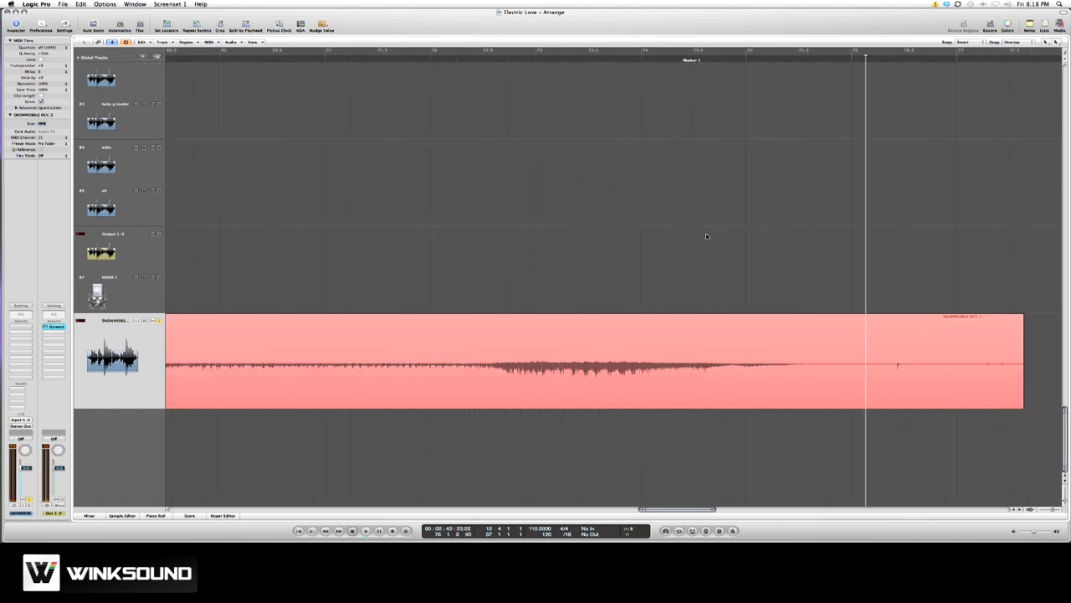
{"action": "key", "text": "ctrl+Left"}
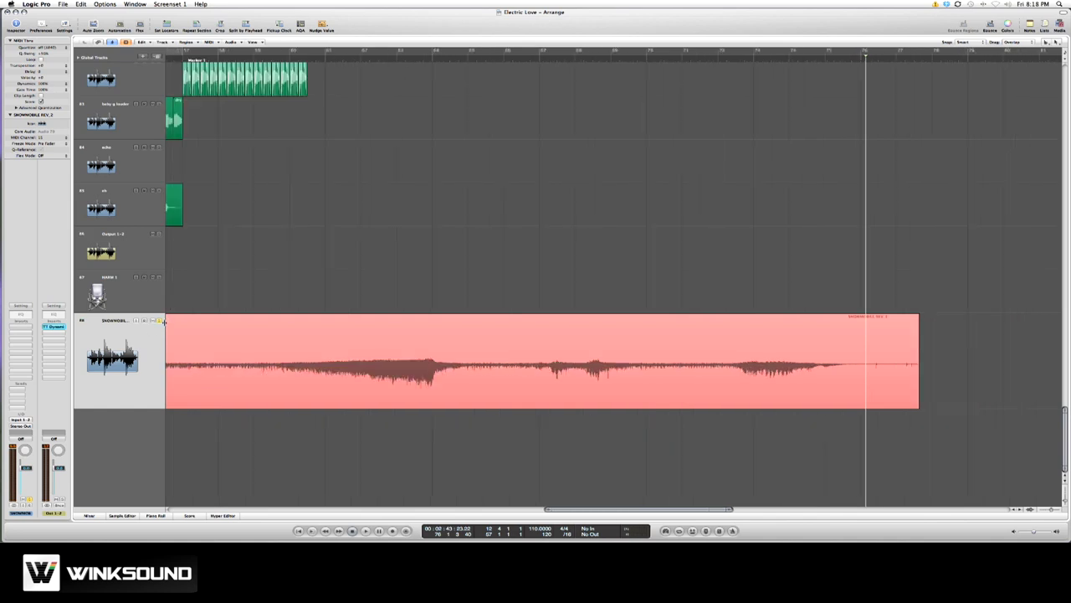
Play the full arrangement through the transition between bars 44 and 45 to hear where an effect is needed.
{"action": "left_click", "coordinate": [296, 285], "text": "ctrl+alt"}
{"action": "key", "text": "Escape"}
{"action": "key", "text": "Escape"}
{"action": "key", "text": "ctrl+Up"}
{"action": "scroll", "coordinate": [408, 194], "scroll_direction": "up", "scroll_amount": 5}
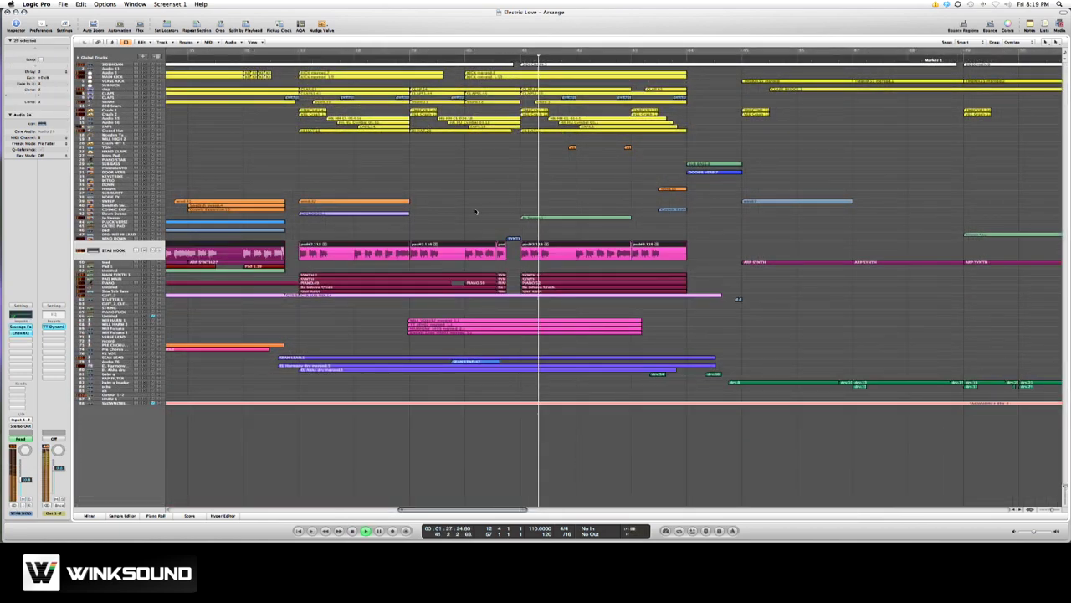
{"action": "scroll", "coordinate": [475, 211], "scroll_direction": "right", "scroll_amount": 5}
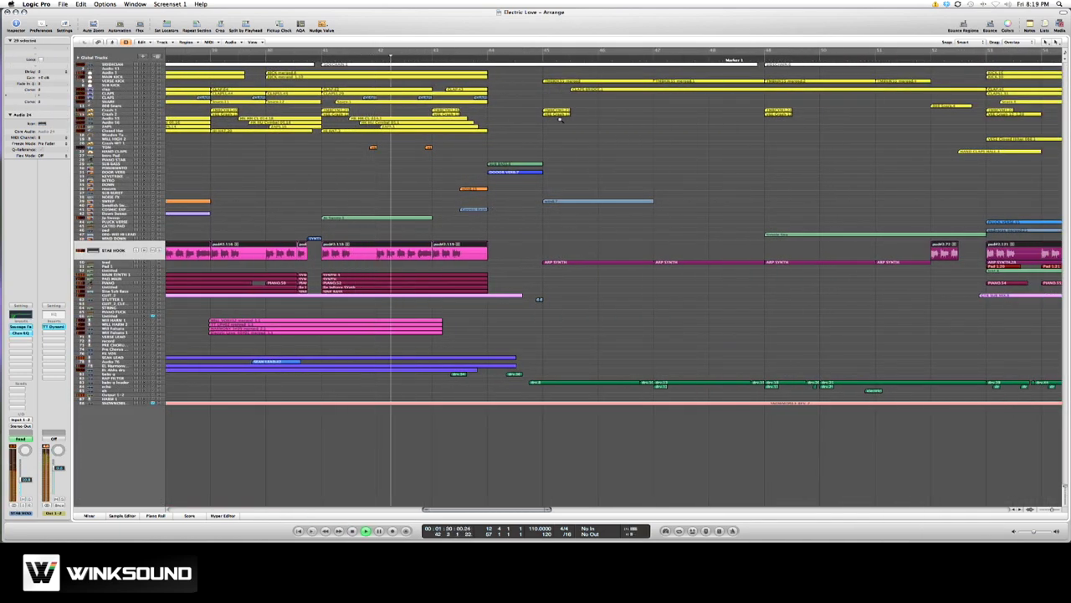
{"action": "left_click_drag", "start_coordinate": [564, 84], "coordinate": [457, 334]}
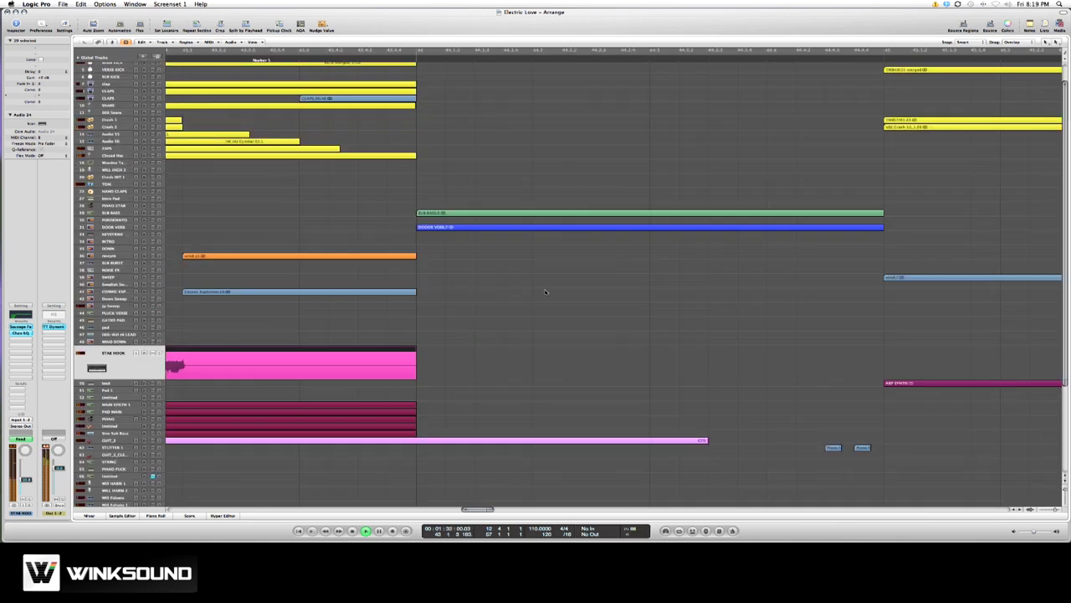
{"action": "left_click", "coordinate": [540, 304]}
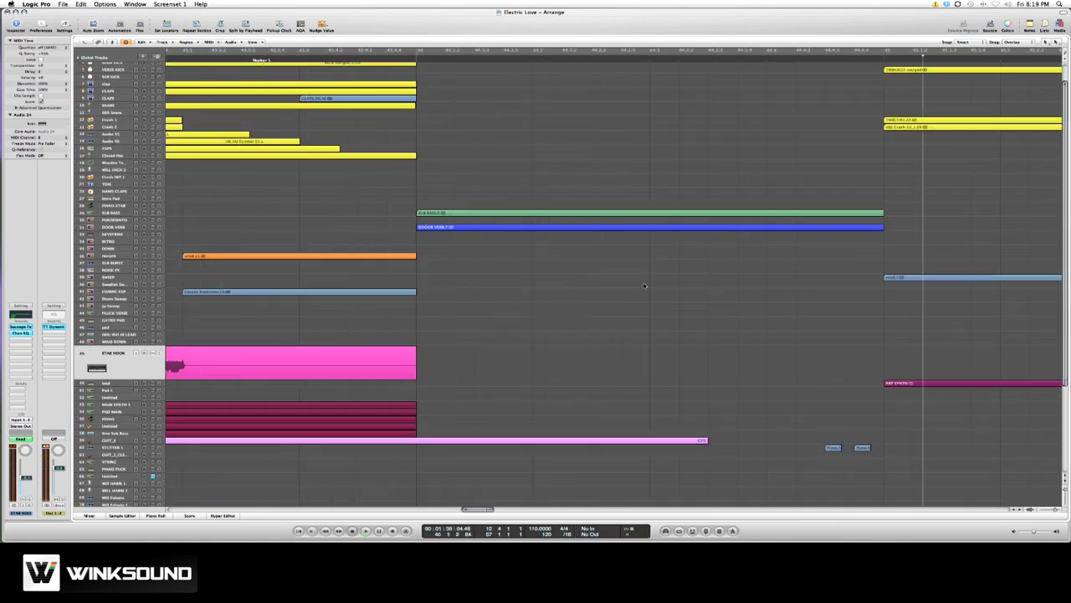
Examine the arrangement before and around the gap at bar 44.
{"action": "key", "text": "ctrl+Left"}
{"action": "key", "text": "ctrl+Left"}
{"action": "key", "text": "ctrl+Left"}
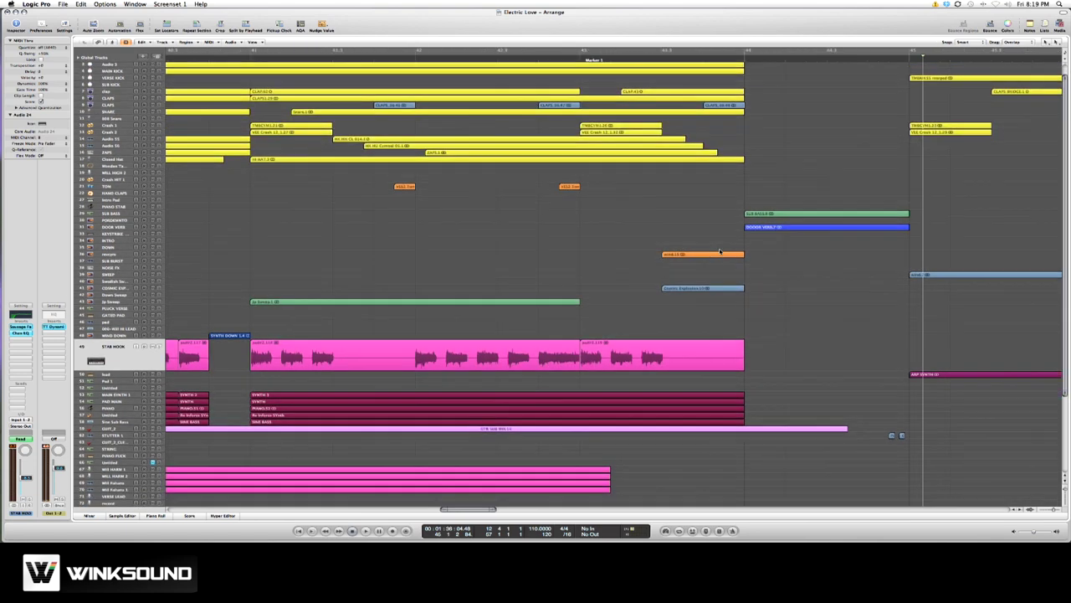
{"action": "key", "text": "ctrl+Up"}
{"action": "key", "text": "ctrl+Up"}
{"action": "key", "text": "ctrl+Up"}
{"action": "key", "text": "ctrl+Up"}
{"action": "key", "text": "ctrl+Left"}
{"action": "key", "text": "ctrl+Left"}
{"action": "key", "text": "ctrl+Left"}
{"action": "key", "text": "ctrl+Left"}
{"action": "key", "text": "ctrl+Left"}
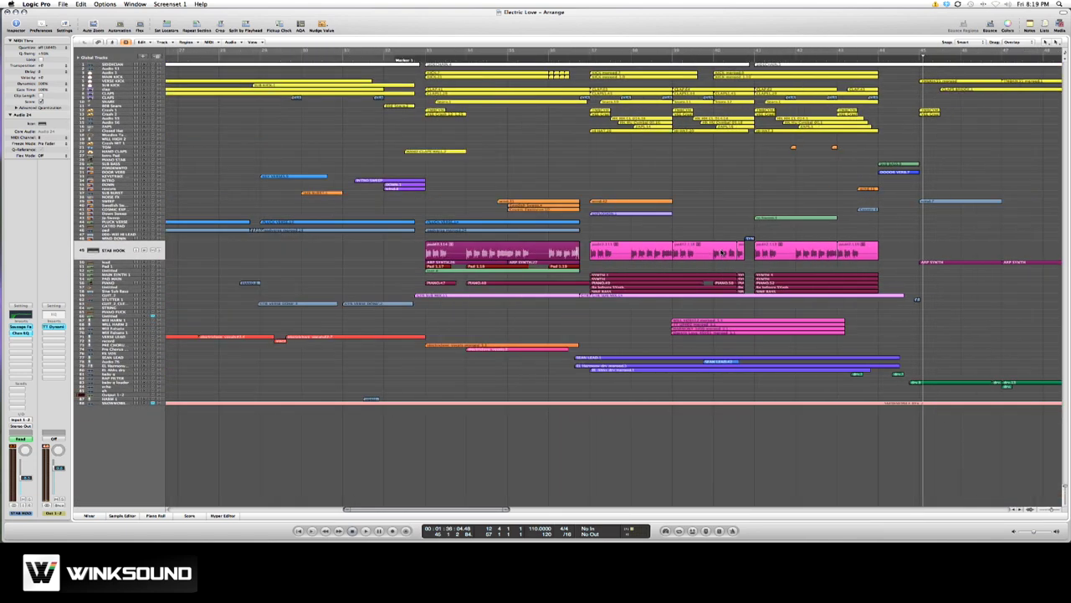
{"action": "scroll", "coordinate": [474, 379], "scroll_direction": "right", "scroll_amount": 3}
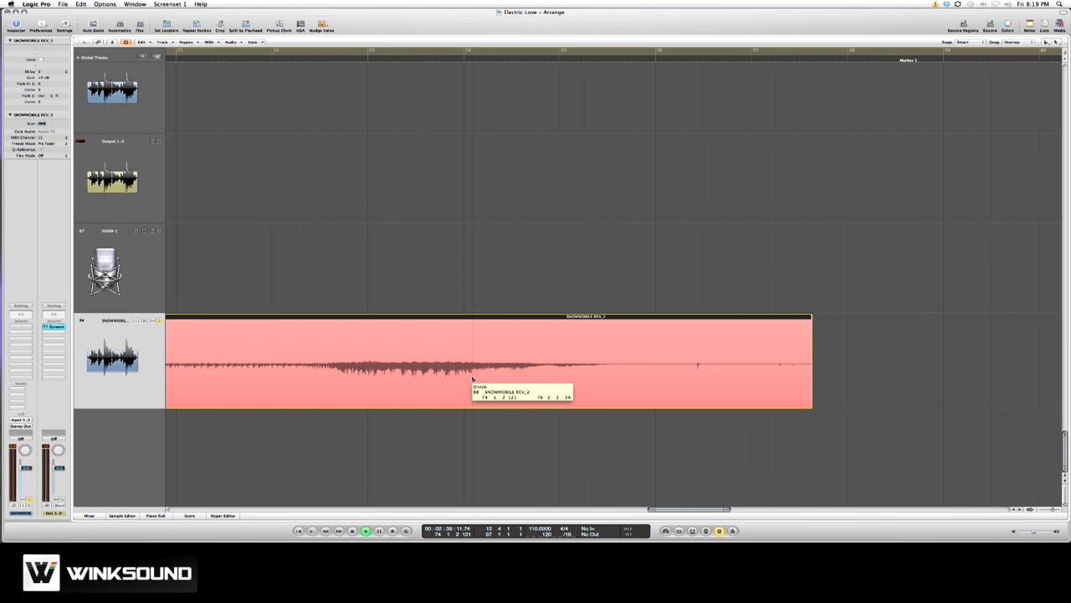
Cut the SNOWMOBILE REV_2 region down to the stretch from 74 1 2 121 to about bar 75, removing the rest.
{"action": "left_click", "coordinate": [473, 379]}
{"action": "key", "text": "Escape"}
{"action": "left_click", "coordinate": [478, 385]}
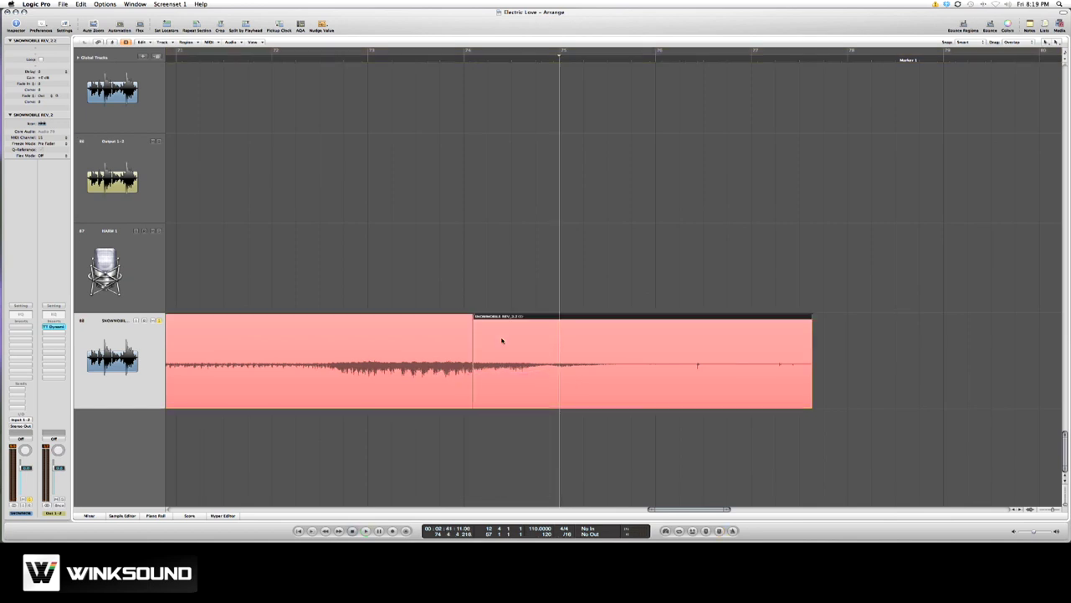
{"action": "left_click", "coordinate": [438, 397]}
{"action": "key", "text": "Delete"}
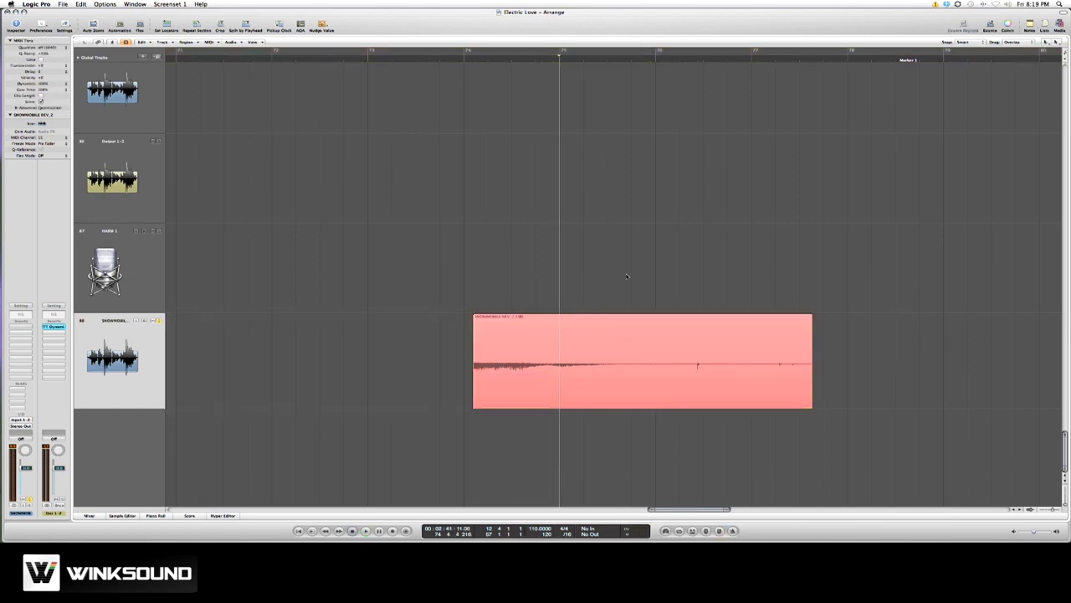
{"action": "left_click_drag", "start_coordinate": [811, 408], "coordinate": [575, 407]}
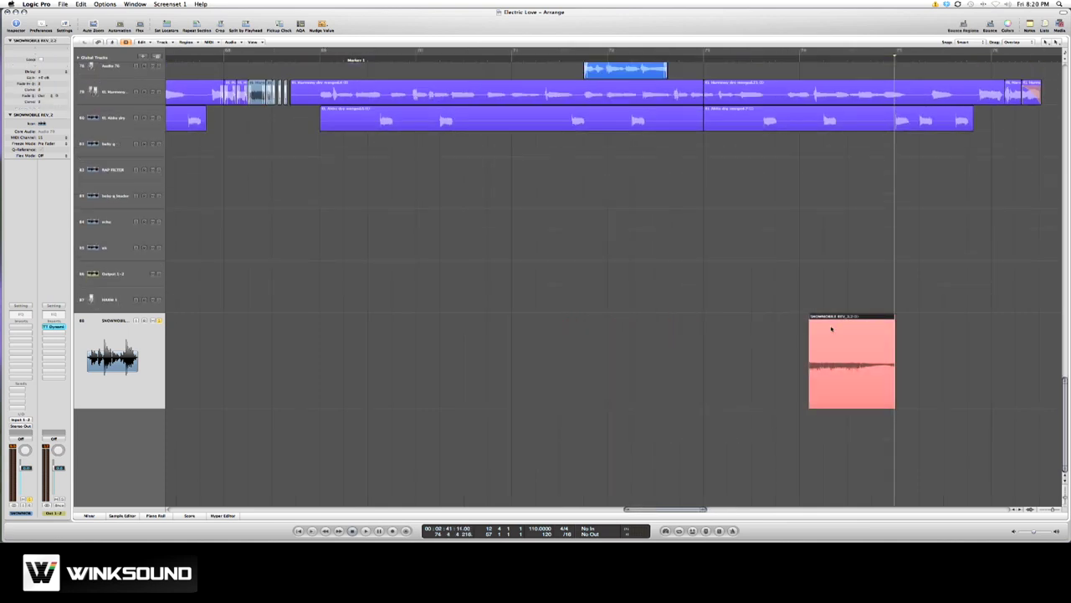
Move the shortened snowmobile region back to the transition so it starts at 44 1 1 1.
{"action": "key", "text": "ctrl+Up"}
{"action": "key", "text": "ctrl+Up"}
{"action": "key", "text": "ctrl+Up"}
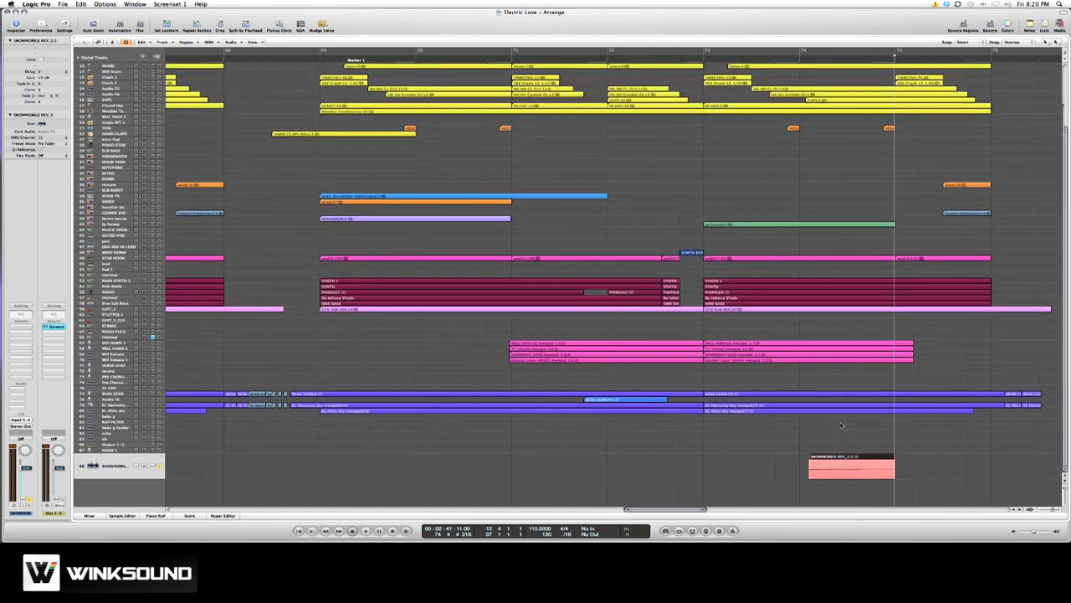
{"action": "key", "text": "ctrl+Left"}
{"action": "key", "text": "ctrl+Left"}
{"action": "key", "text": "ctrl+Left"}
{"action": "key", "text": "ctrl+Left"}
{"action": "key", "text": "ctrl+Left"}
{"action": "key", "text": "ctrl+Left"}
{"action": "left_click", "coordinate": [870, 444]}
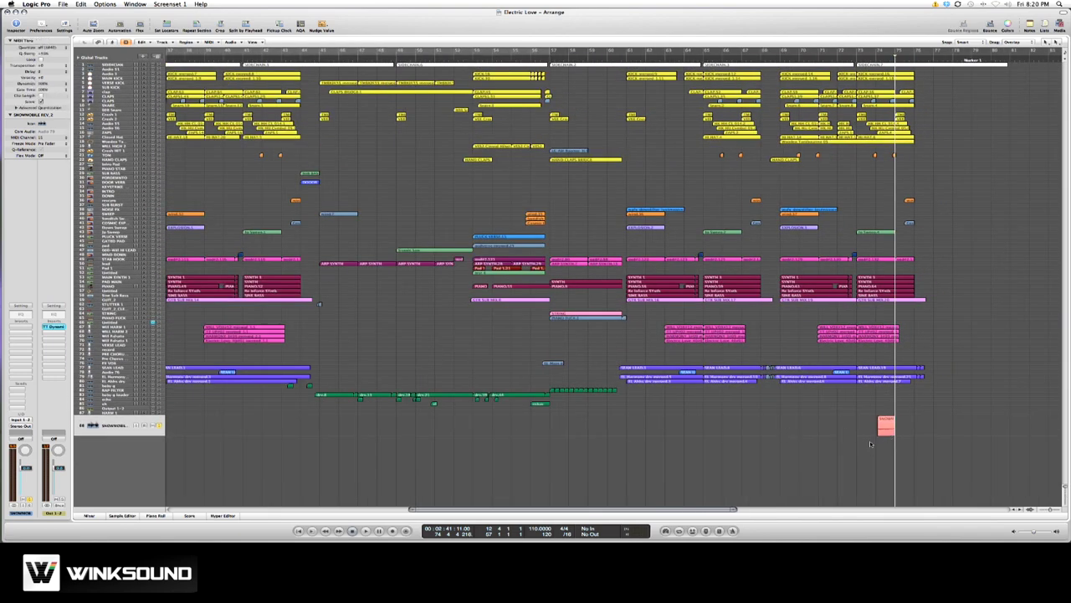
{"action": "left_click_drag", "start_coordinate": [886, 429], "coordinate": [310, 425]}
{"action": "scroll", "coordinate": [314, 426], "scroll_direction": "up", "scroll_amount": 8}
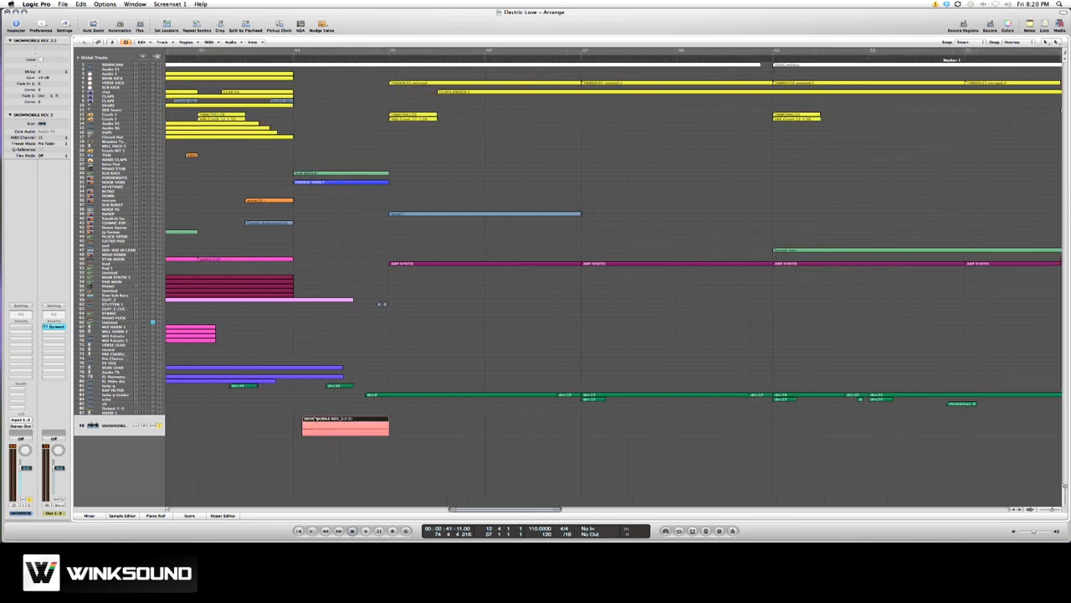
{"action": "left_click", "coordinate": [325, 430]}
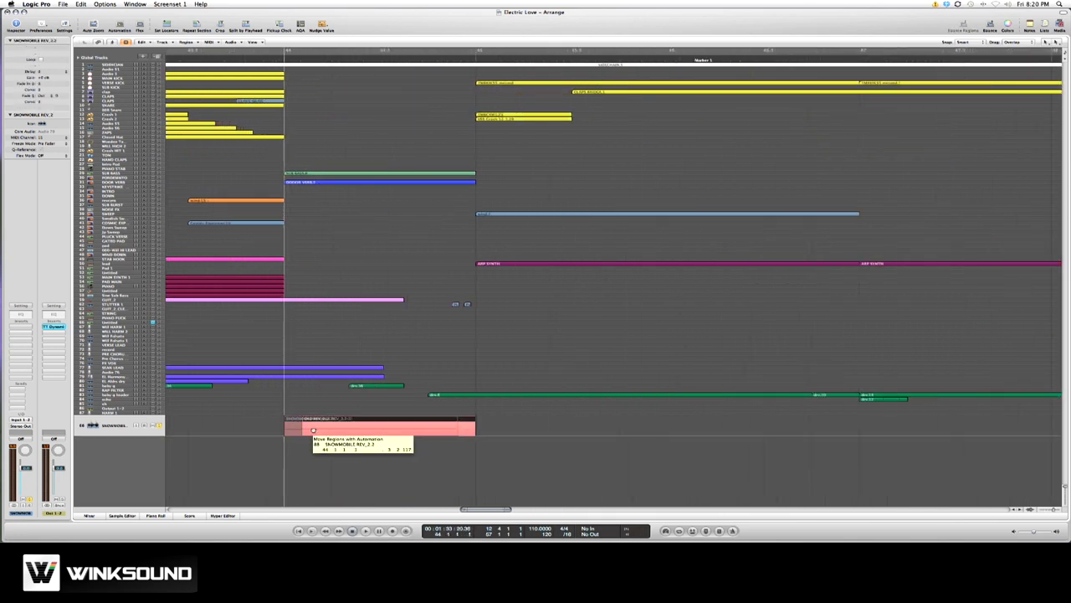
Trim the end of the snowmobile region so it stops exactly at bar 45.
{"action": "key", "text": "z"}
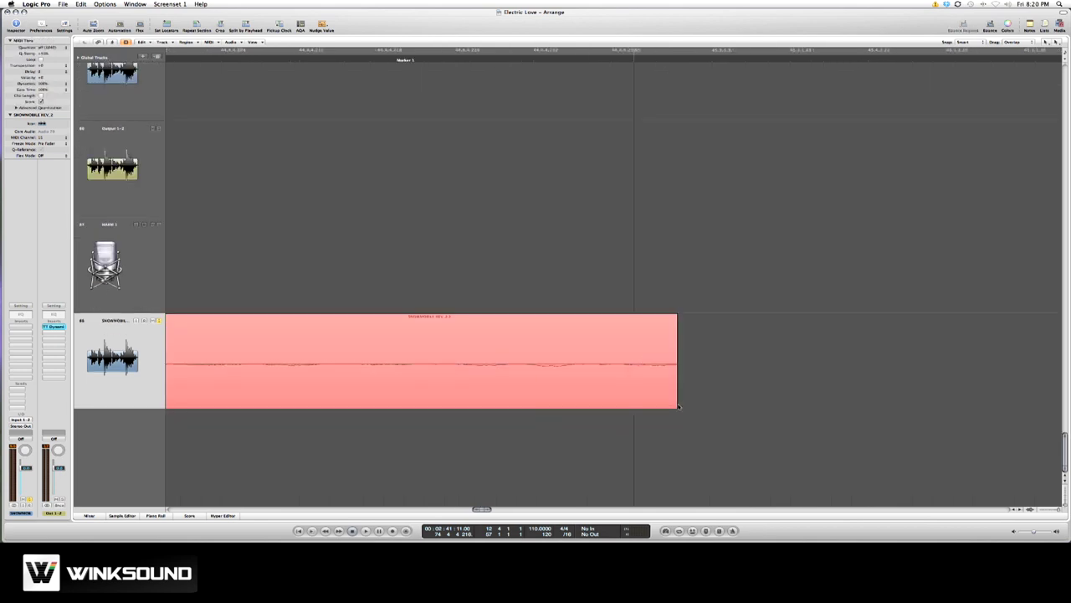
{"action": "left_click_drag", "start_coordinate": [675, 406], "coordinate": [623, 407]}
{"action": "key", "text": "z"}
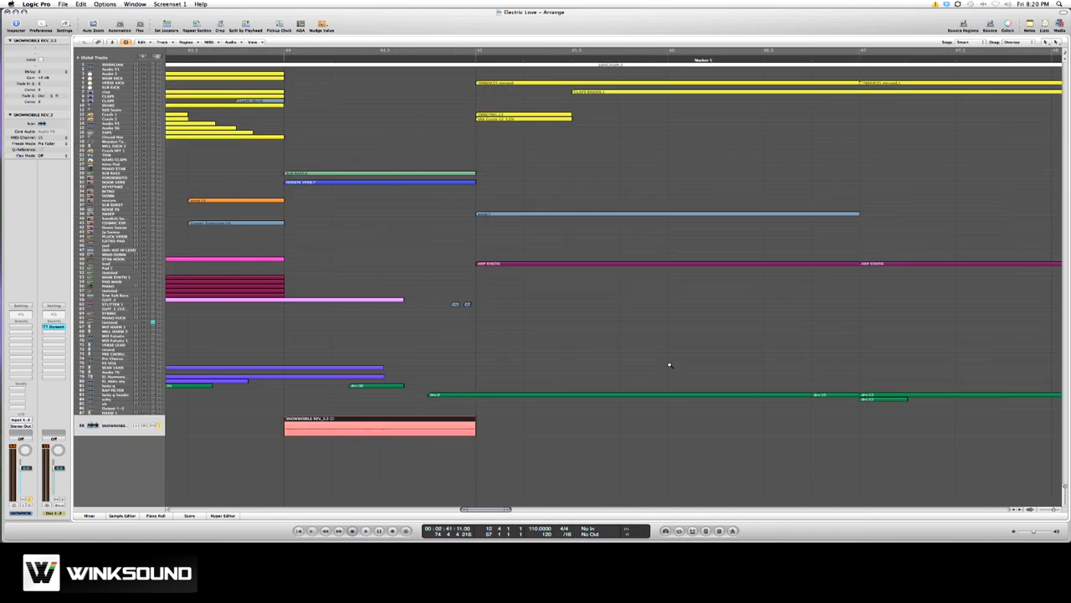
Play back the transition at bar 44 with the snowmobile region in place.
{"action": "key", "text": "space"}
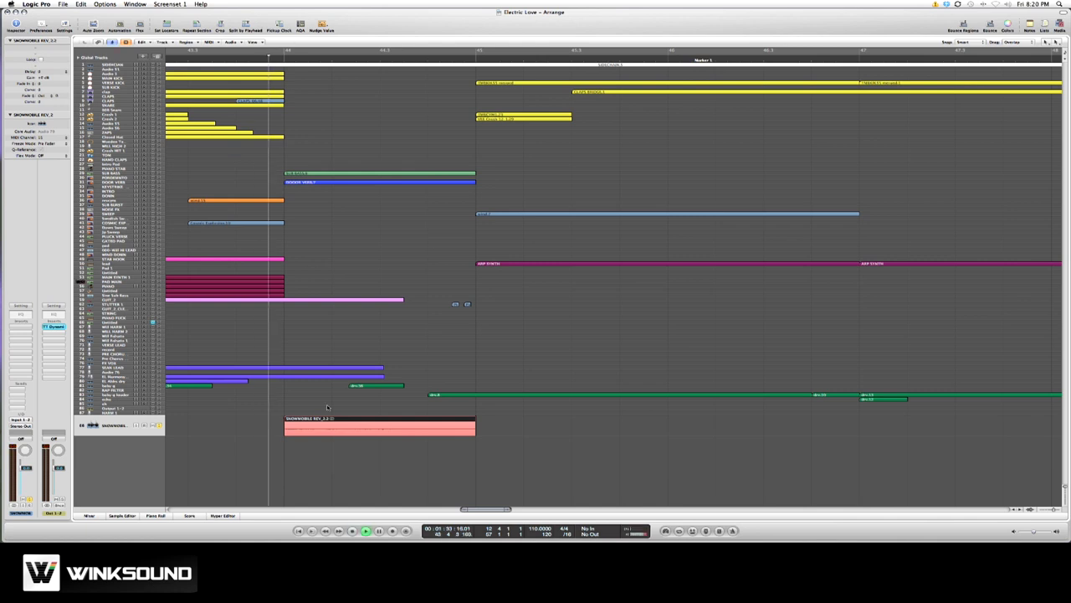
{"action": "key", "text": "z"}
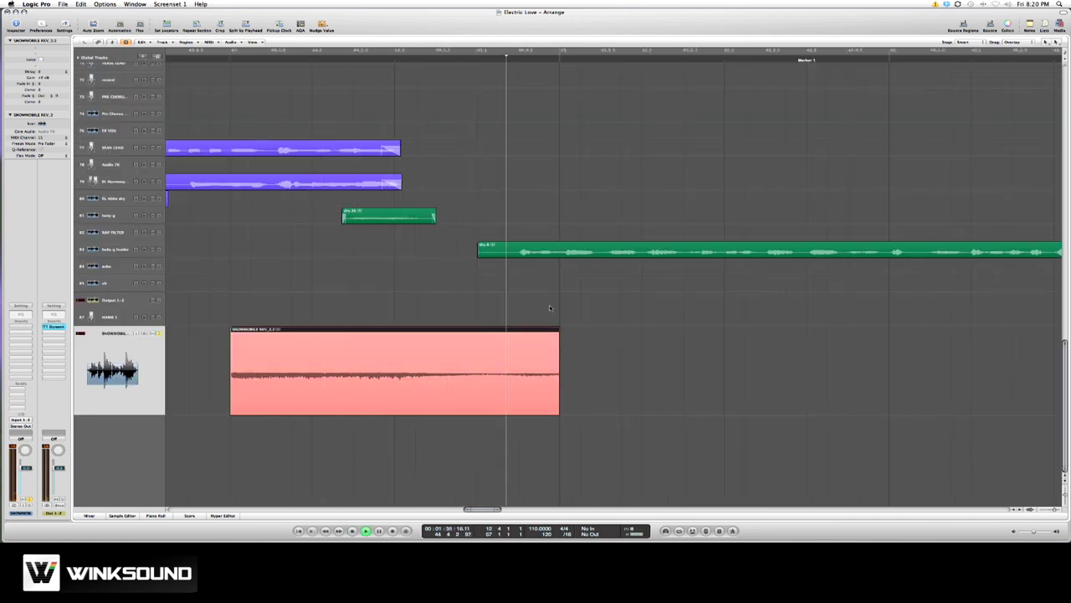
{"action": "key", "text": "space"}
Open the snowmobile region in the Sample Editor and normalize its audio.
{"action": "double_click", "coordinate": [444, 377]}
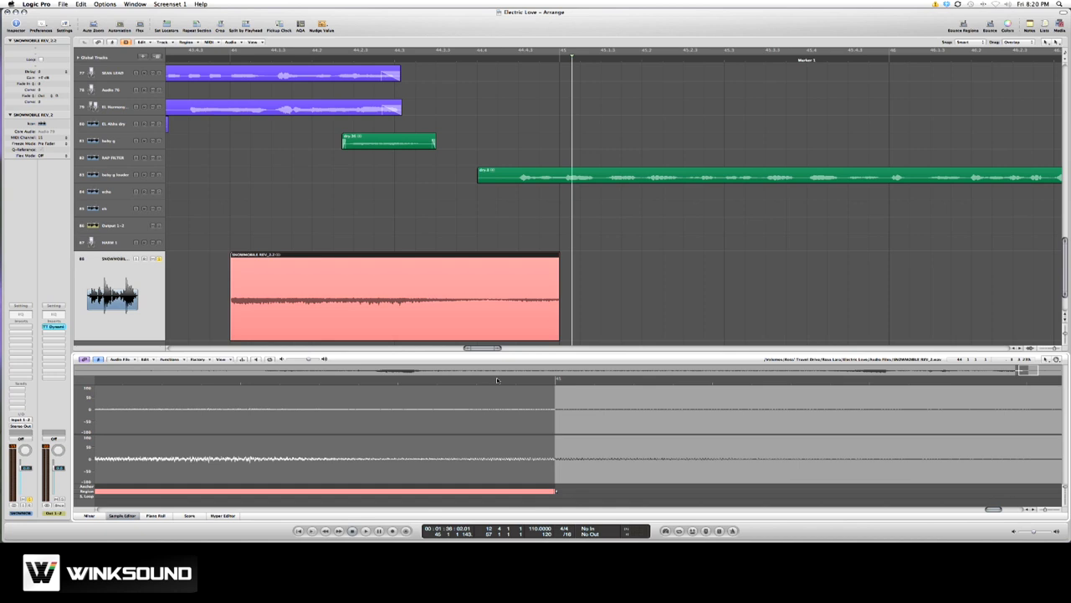
{"action": "key", "text": "ctrl+n"}
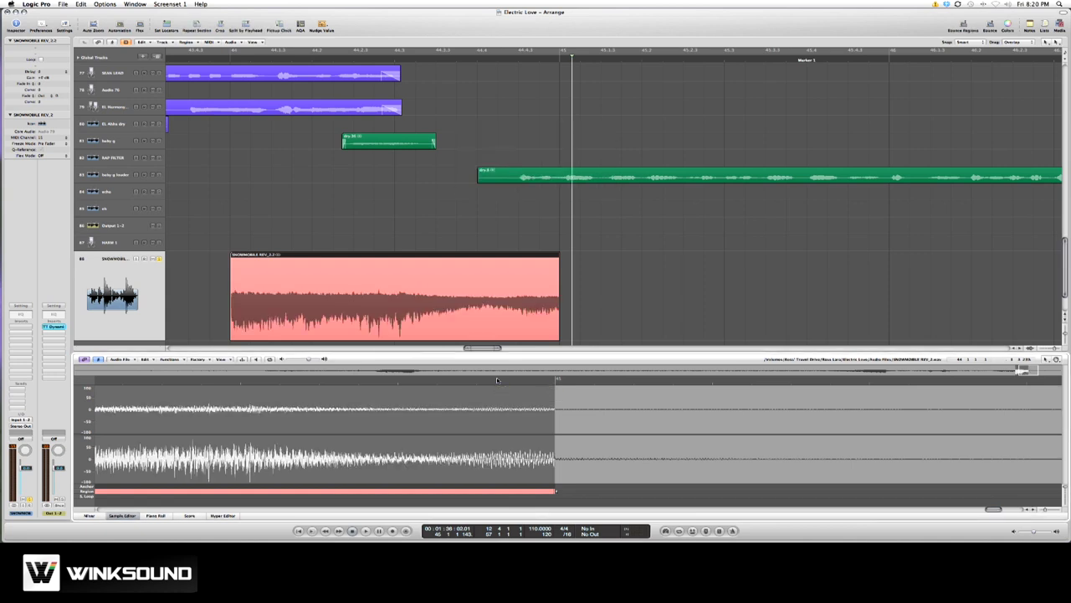
{"action": "left_click", "coordinate": [589, 222]}
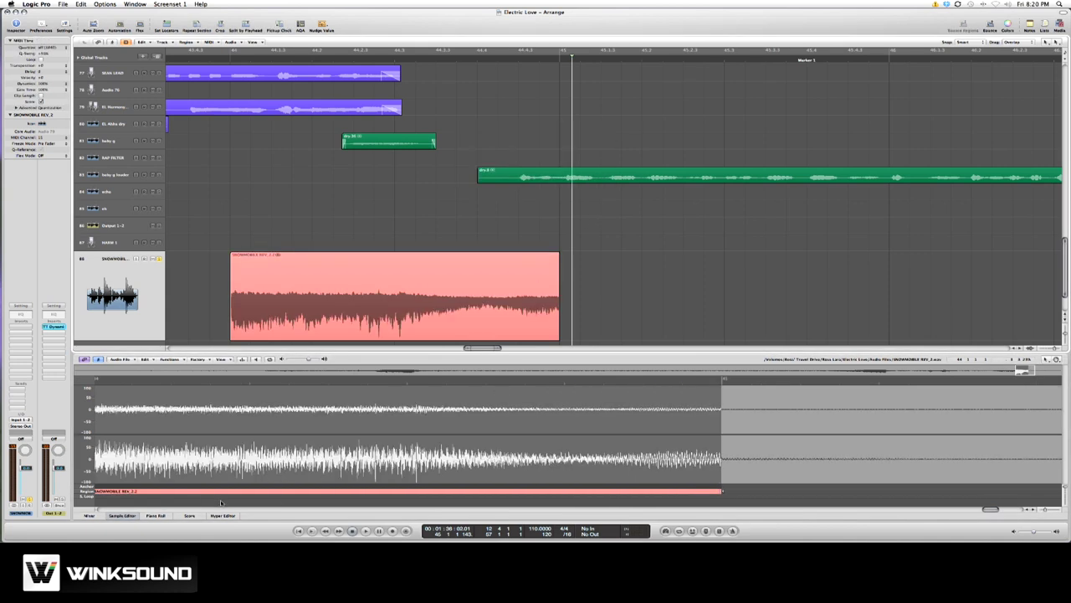
Reverse the snowmobile region's audio, apply a Fade In to it, and close the Sample Editor.
{"action": "left_click", "coordinate": [170, 359]}
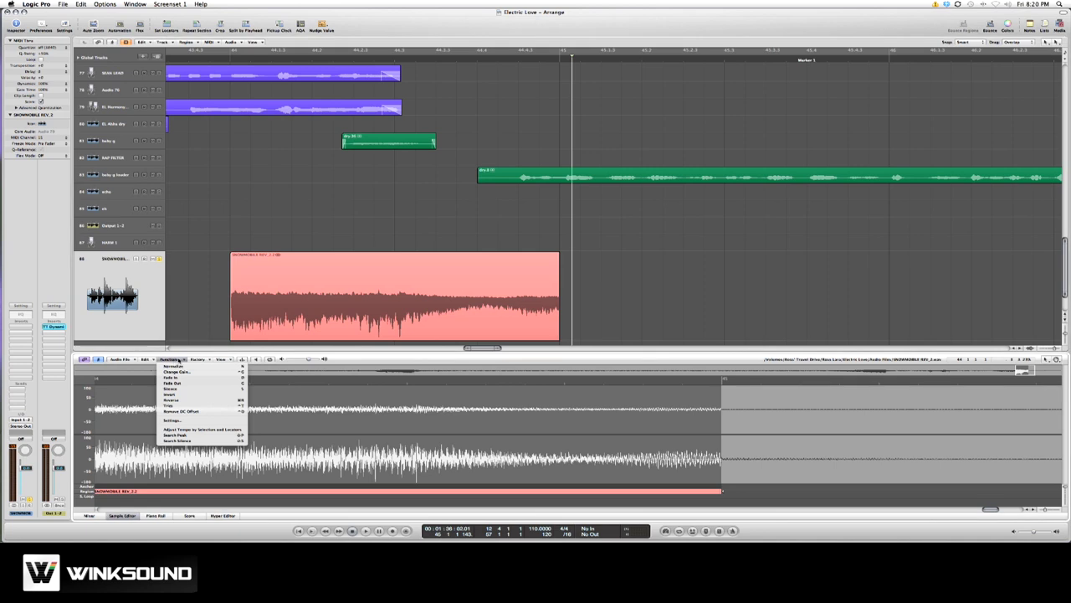
{"action": "left_click", "coordinate": [200, 403]}
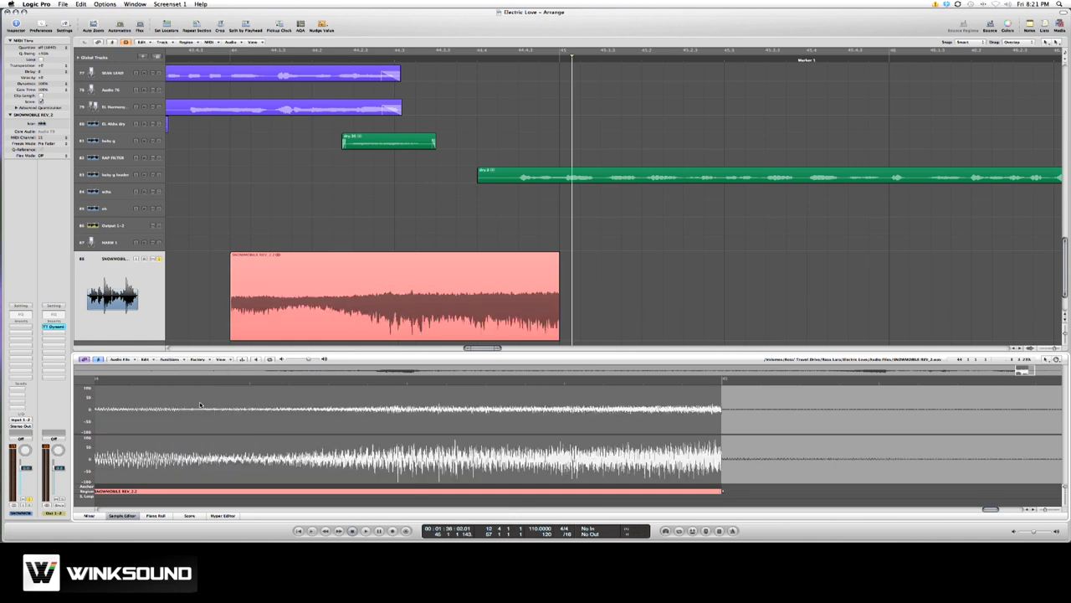
{"action": "left_click", "coordinate": [178, 361]}
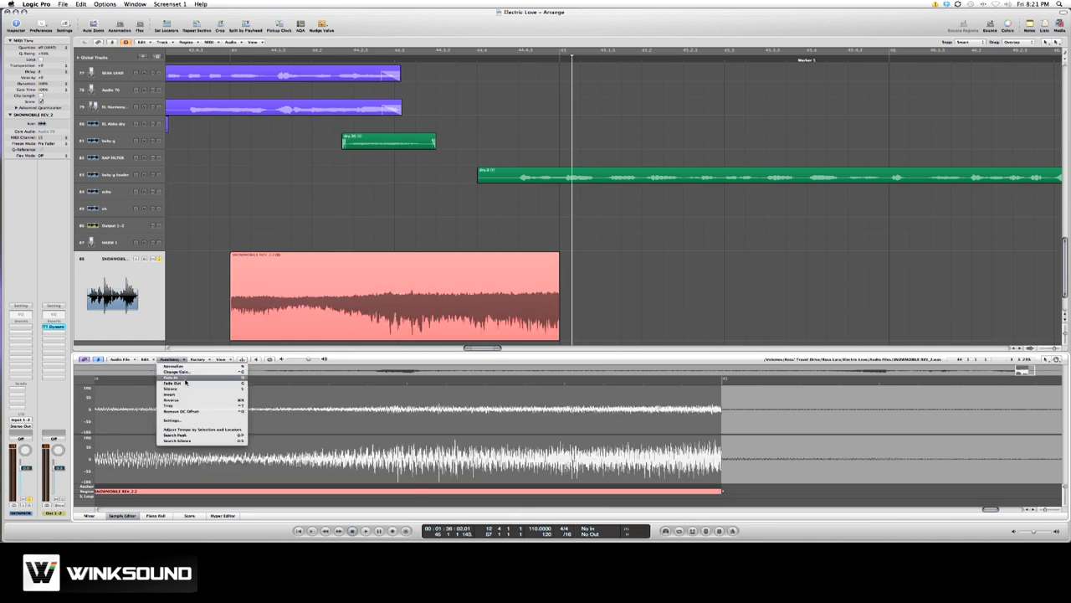
{"action": "left_click", "coordinate": [186, 381]}
{"action": "key", "text": "w"}
{"action": "scroll", "coordinate": [264, 80], "scroll_direction": "left", "scroll_amount": 2}
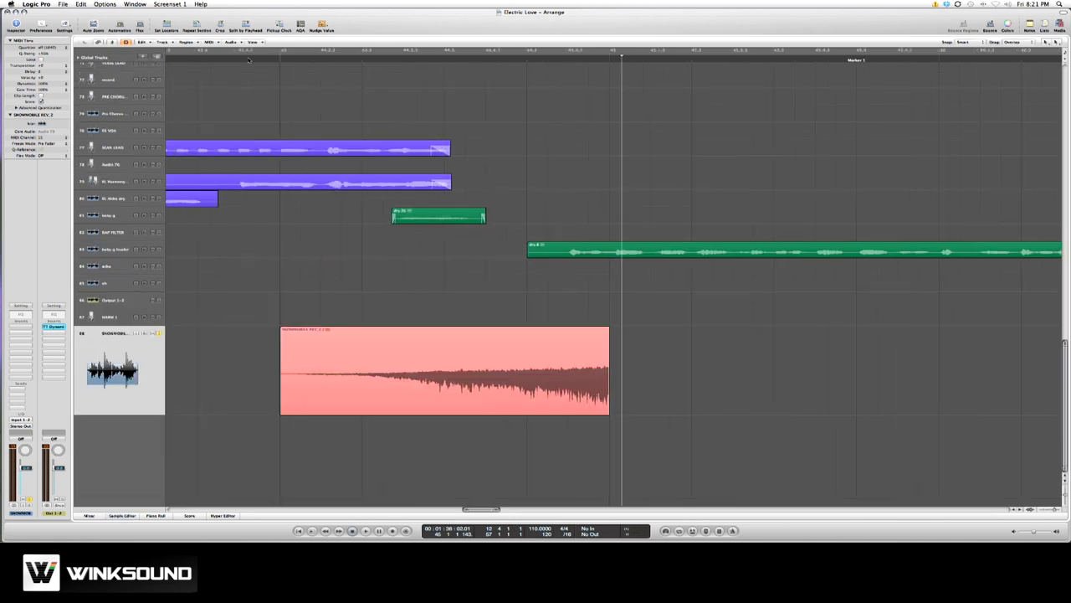
Play the reversed snowmobile region from just before bar 44 until it has ended.
{"action": "left_click", "coordinate": [248, 59]}
{"action": "key", "text": "space"}
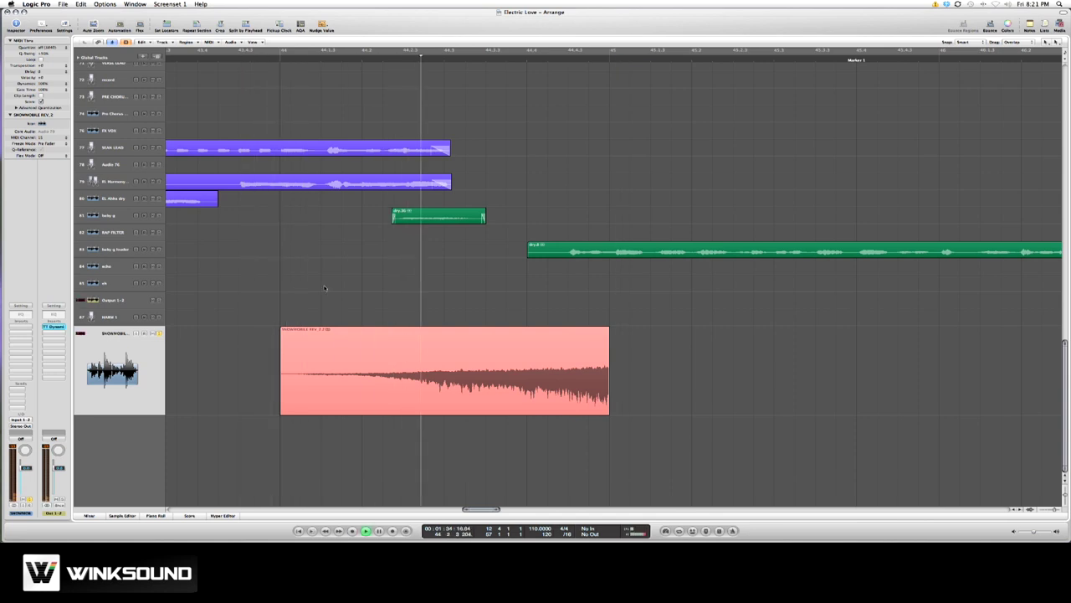
{"action": "key", "text": "space"}
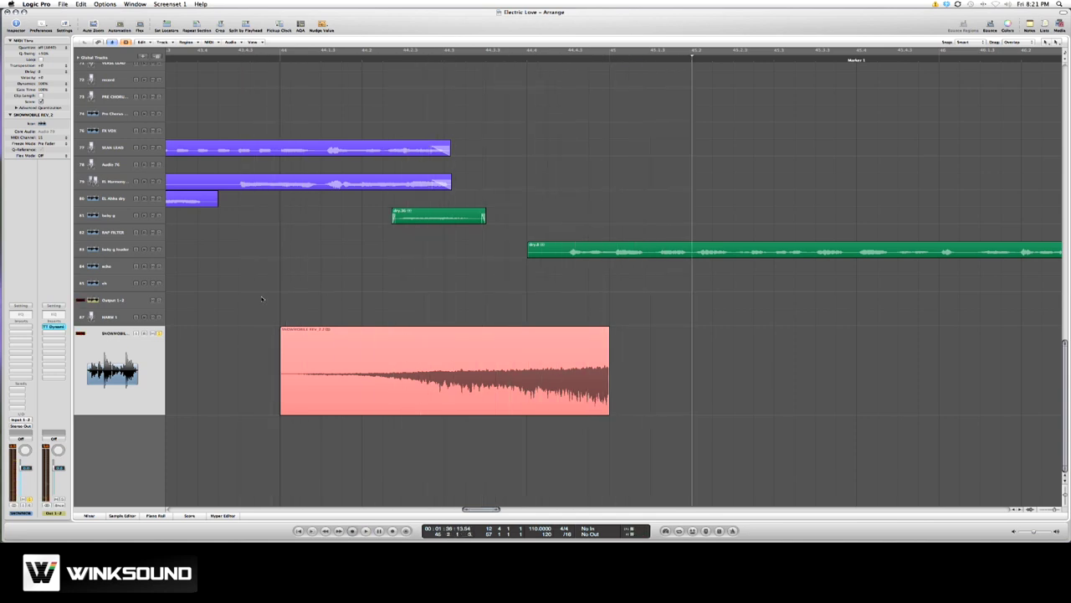
Insert a Channel EQ on the SNOWMOBILE REV_2 track and close its window.
{"action": "key", "text": "ctrl+Left"}
{"action": "key", "text": "ctrl+Left"}
{"action": "key", "text": "ctrl+Left"}
{"action": "key", "text": "ctrl+Up"}
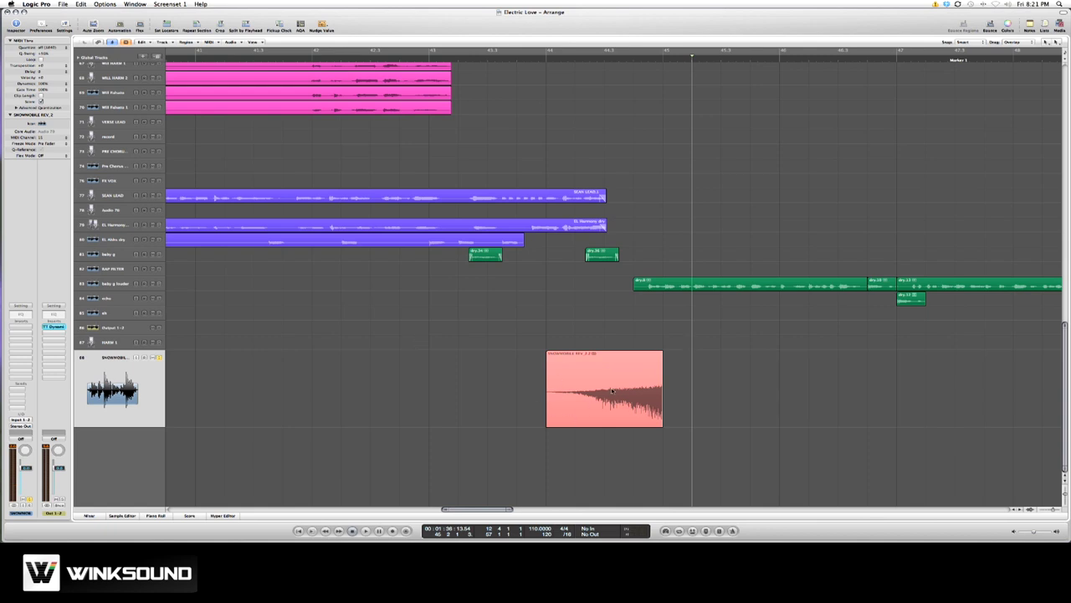
{"action": "double_click", "coordinate": [17, 314]}
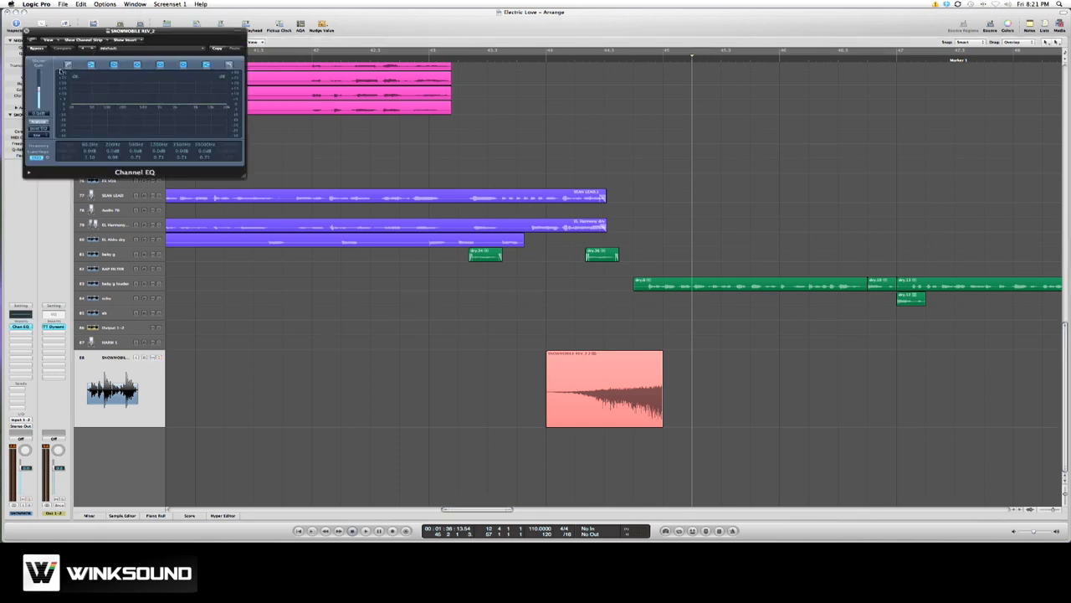
{"action": "left_click_drag", "start_coordinate": [149, 31], "coordinate": [477, 203]}
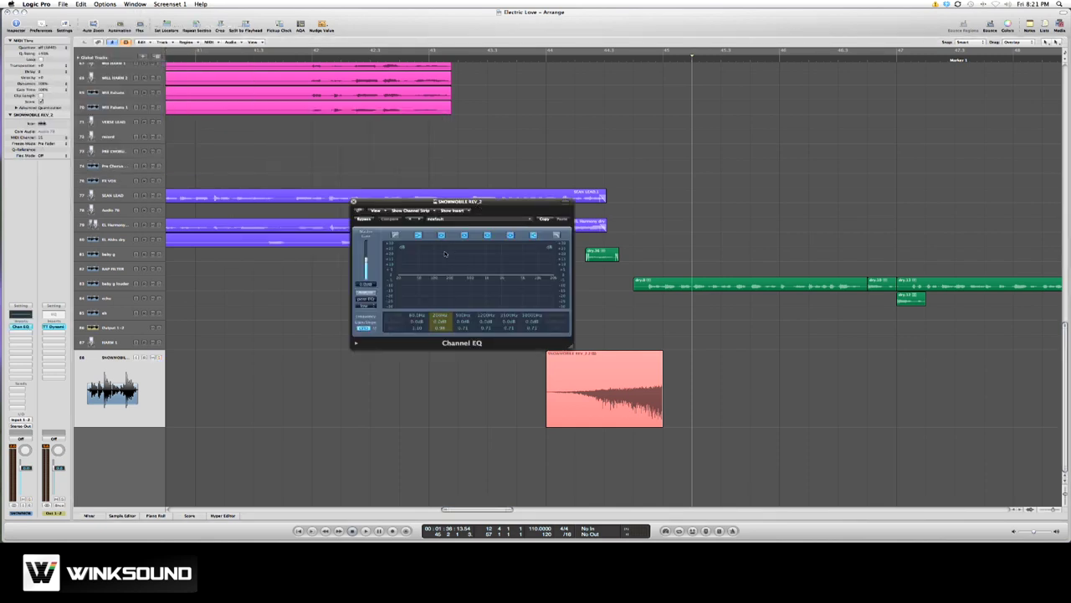
{"action": "left_click", "coordinate": [354, 202]}
{"action": "left_click_drag", "start_coordinate": [414, 314], "coordinate": [898, 465]}
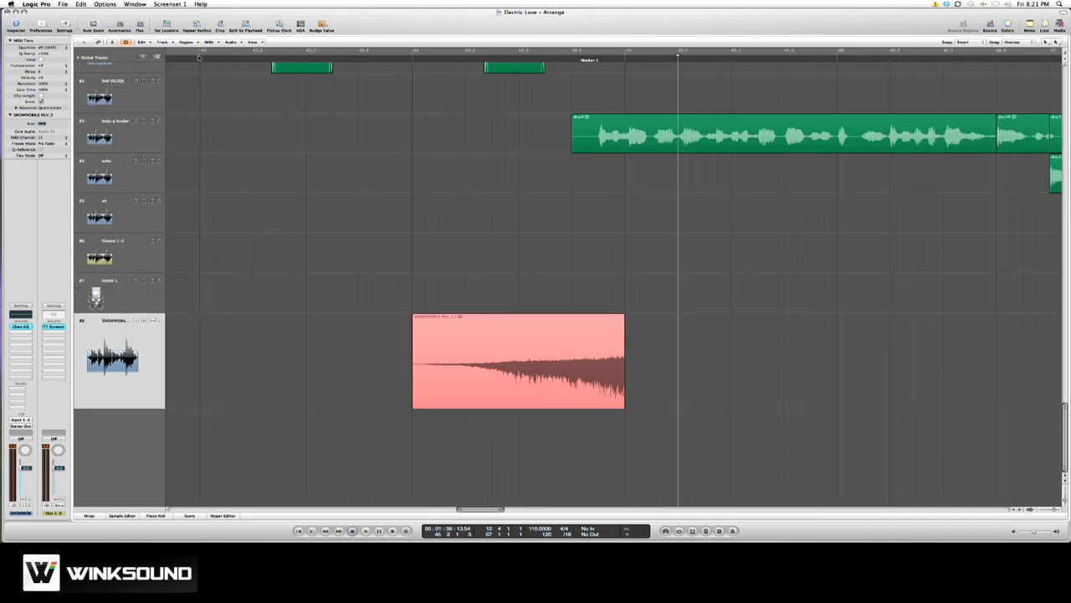
Show track automation and display the Channel EQ's Low Cut Frequency as the SNOWMOBILE REV_2 track's automation parameter.
{"action": "left_click", "coordinate": [255, 42]}
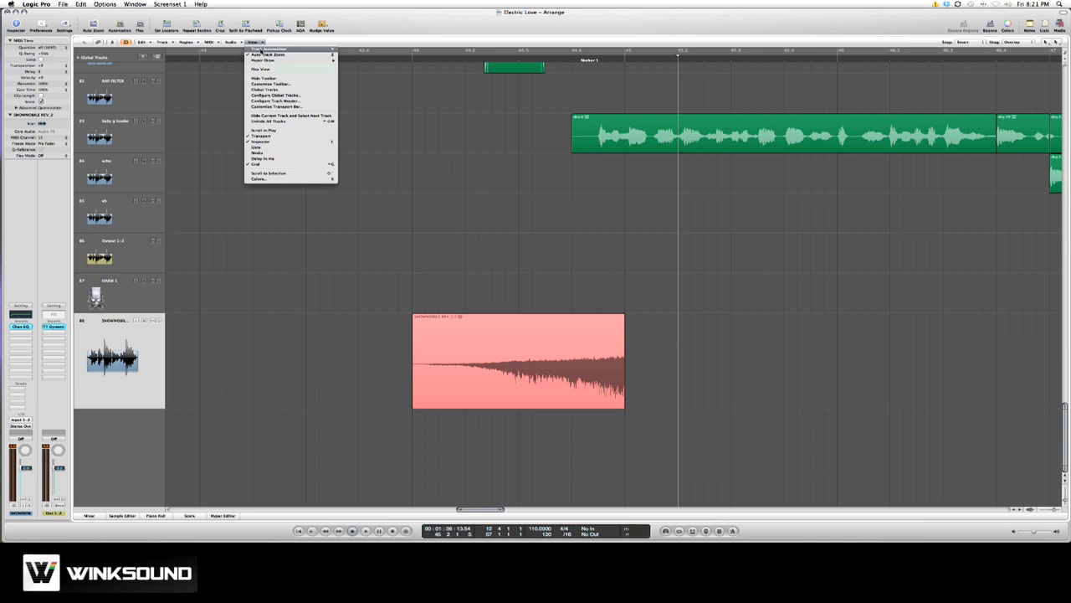
{"action": "left_click", "coordinate": [261, 48]}
{"action": "left_click", "coordinate": [118, 329]}
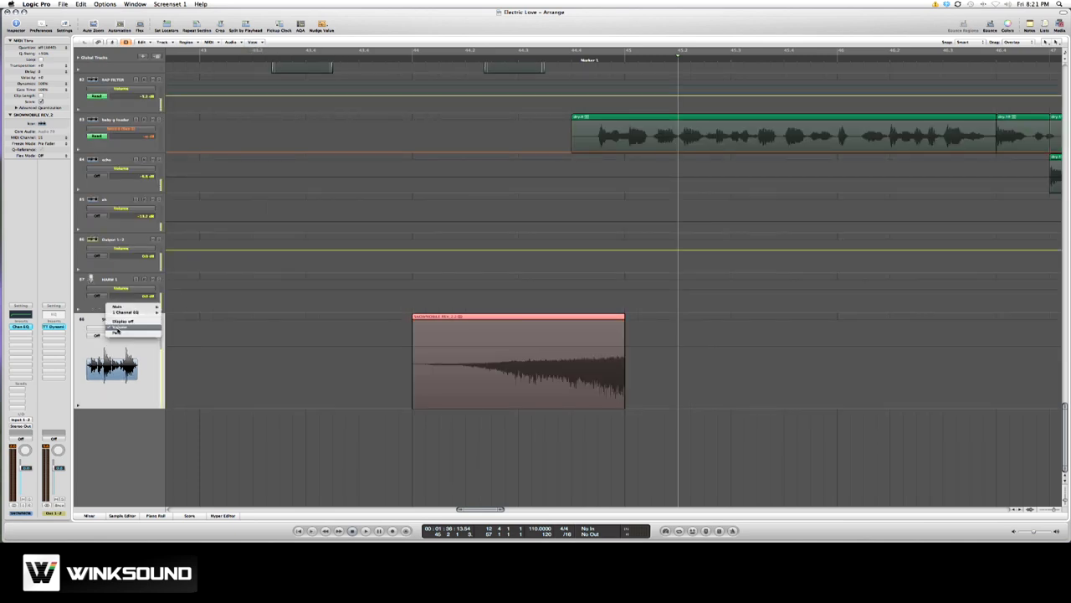
{"action": "mouse_move", "coordinate": [127, 313]}
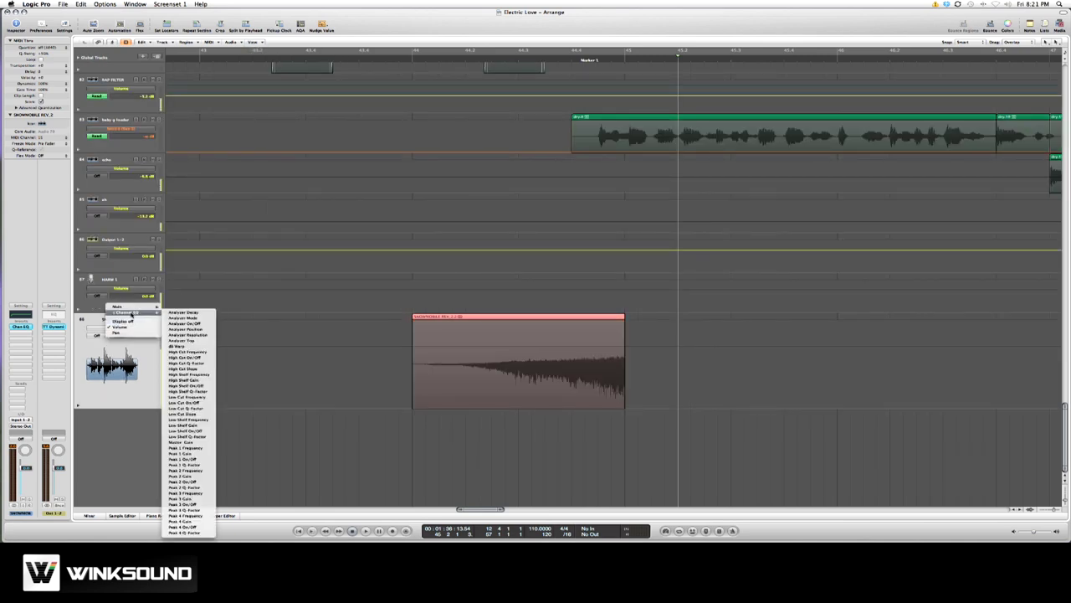
{"action": "left_click", "coordinate": [198, 398]}
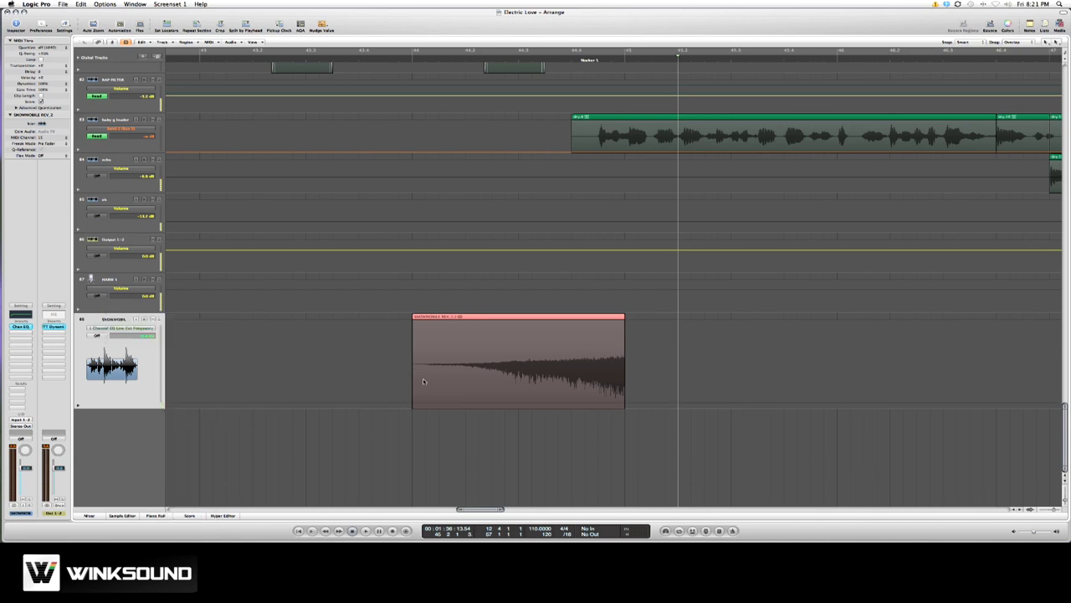
Raise the track's low cut frequency automation, open the Channel EQ window, and lower the automation line to 20 Hz.
{"action": "left_click_drag", "start_coordinate": [416, 405], "coordinate": [414, 386]}
{"action": "key", "text": "space"}
{"action": "left_click", "coordinate": [27, 329]}
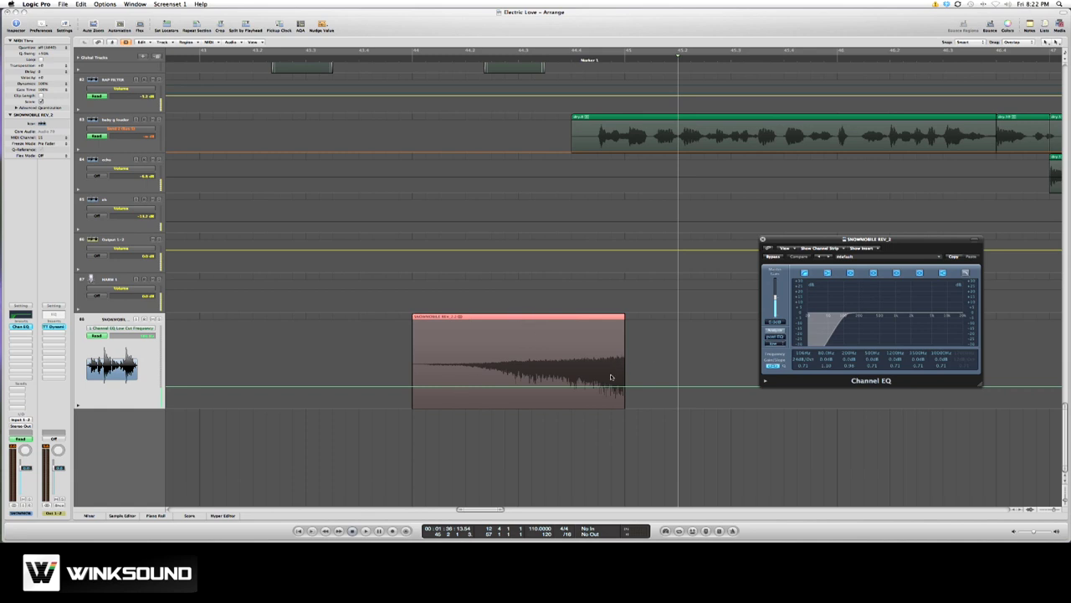
{"action": "left_click_drag", "start_coordinate": [611, 389], "coordinate": [611, 408]}
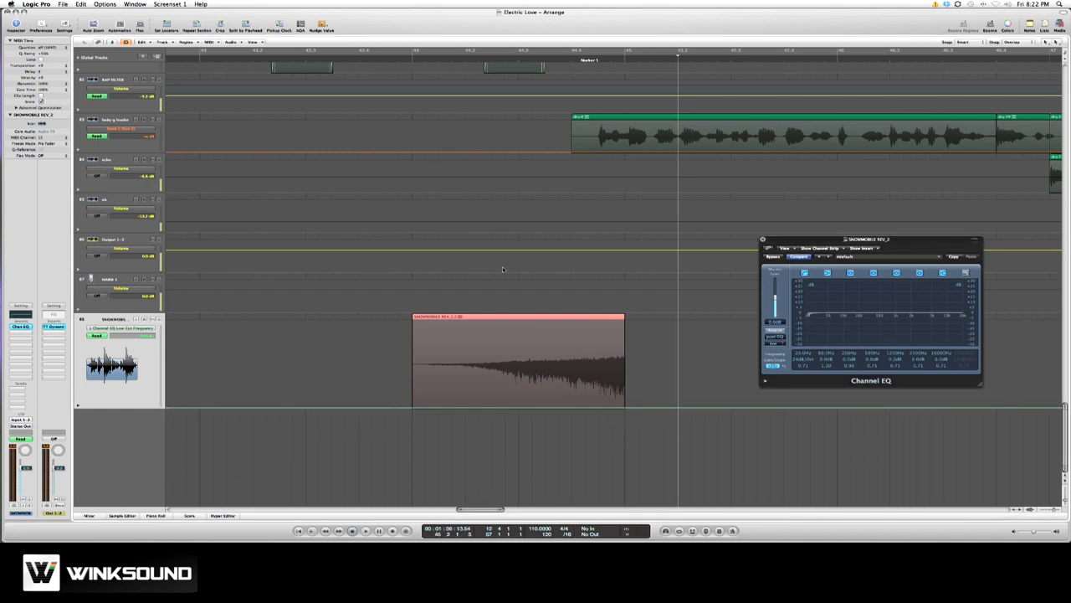
Turn on the Channel EQ analyzer, move the EQ window above the region, and play the riser from before bar 44.
{"action": "left_click", "coordinate": [347, 60]}
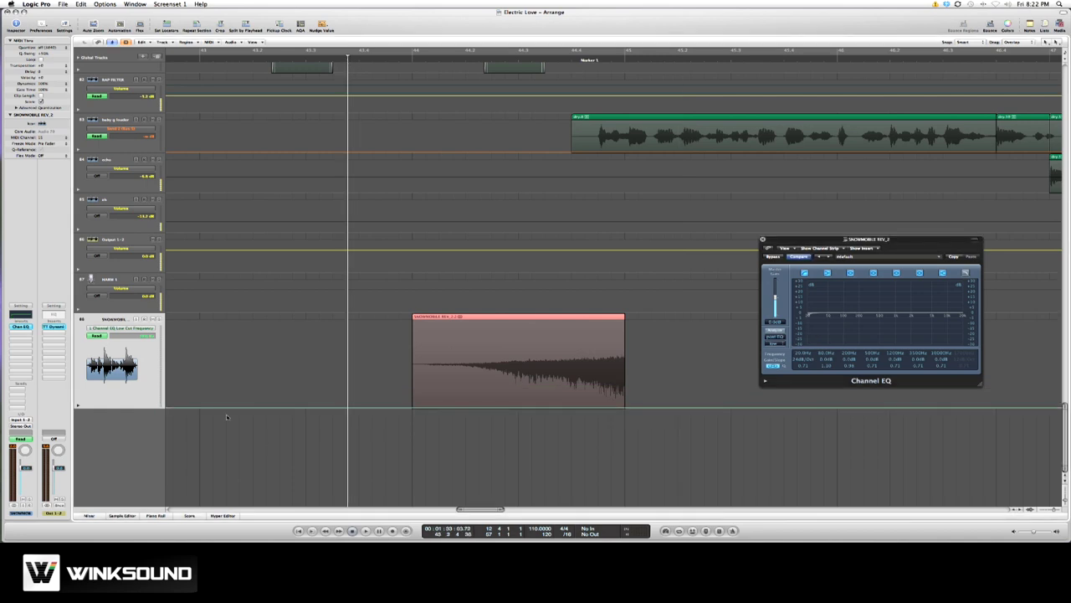
{"action": "left_click", "coordinate": [775, 330]}
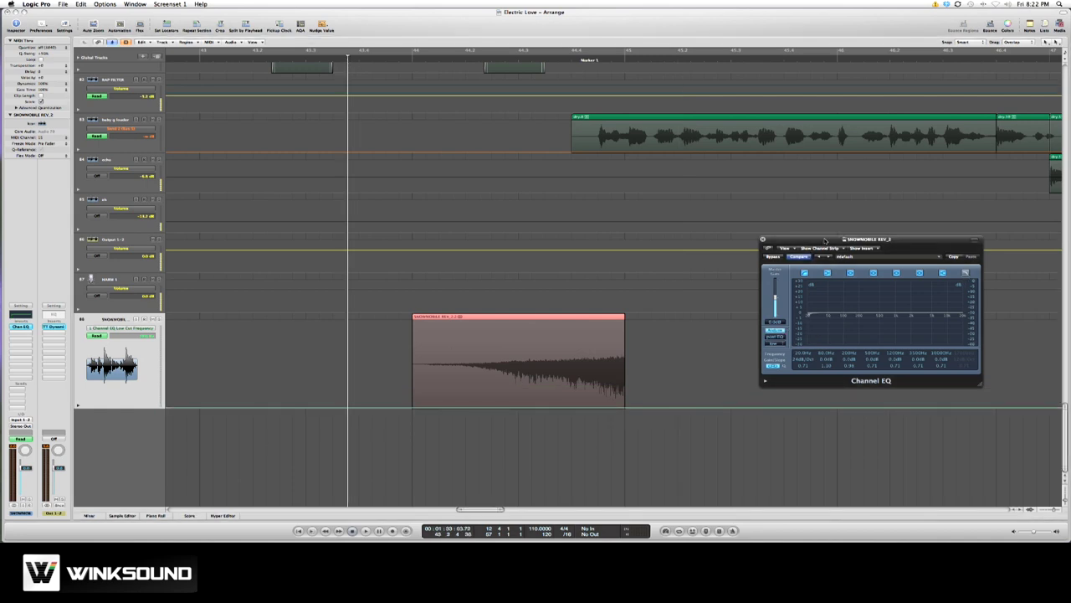
{"action": "left_click_drag", "start_coordinate": [825, 241], "coordinate": [475, 162]}
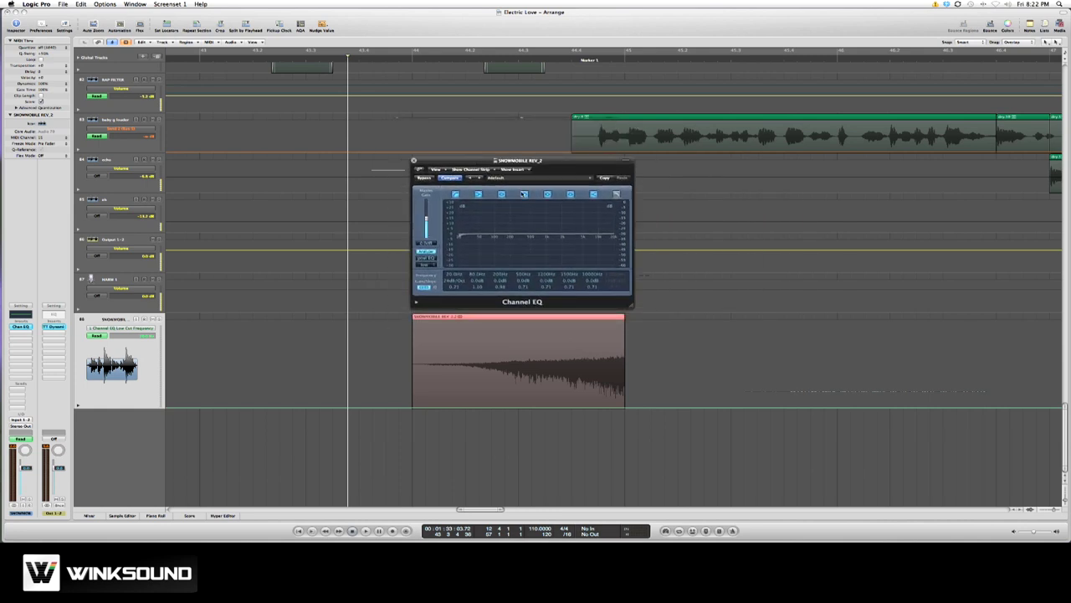
{"action": "key", "text": "space"}
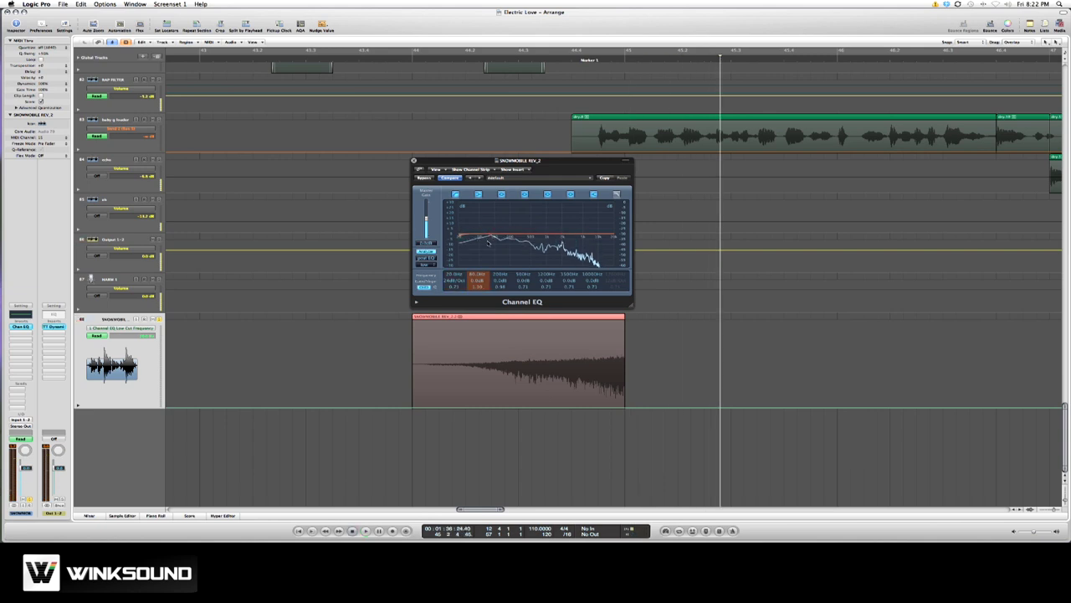
{"action": "key", "text": "space"}
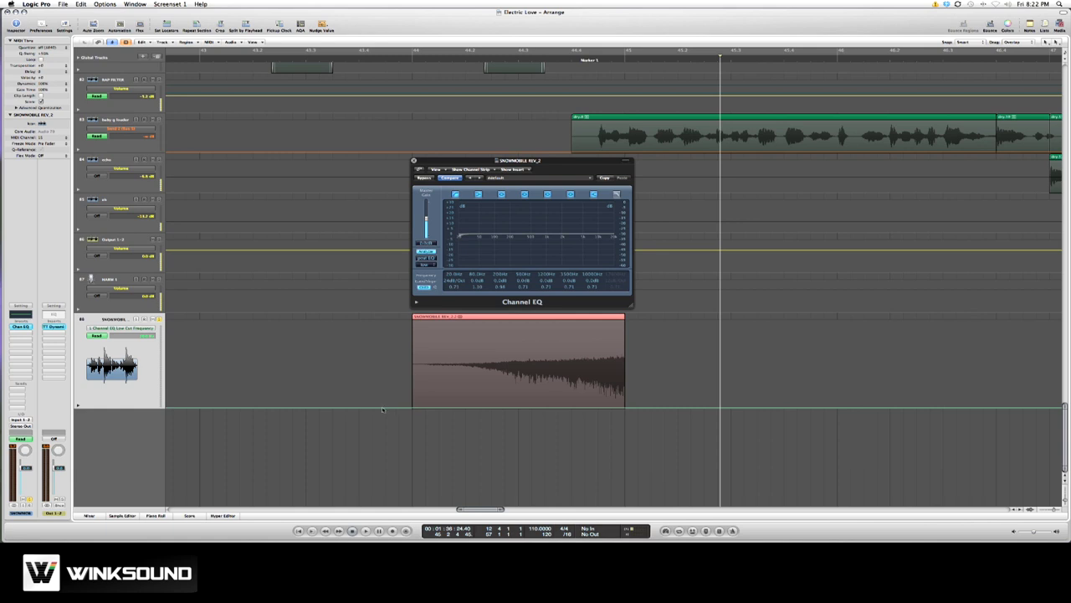
Raise the low cut frequency automation line to about 210 Hz and play the riser with the analyzer on.
{"action": "left_click_drag", "start_coordinate": [382, 410], "coordinate": [383, 381]}
{"action": "key", "text": "space"}
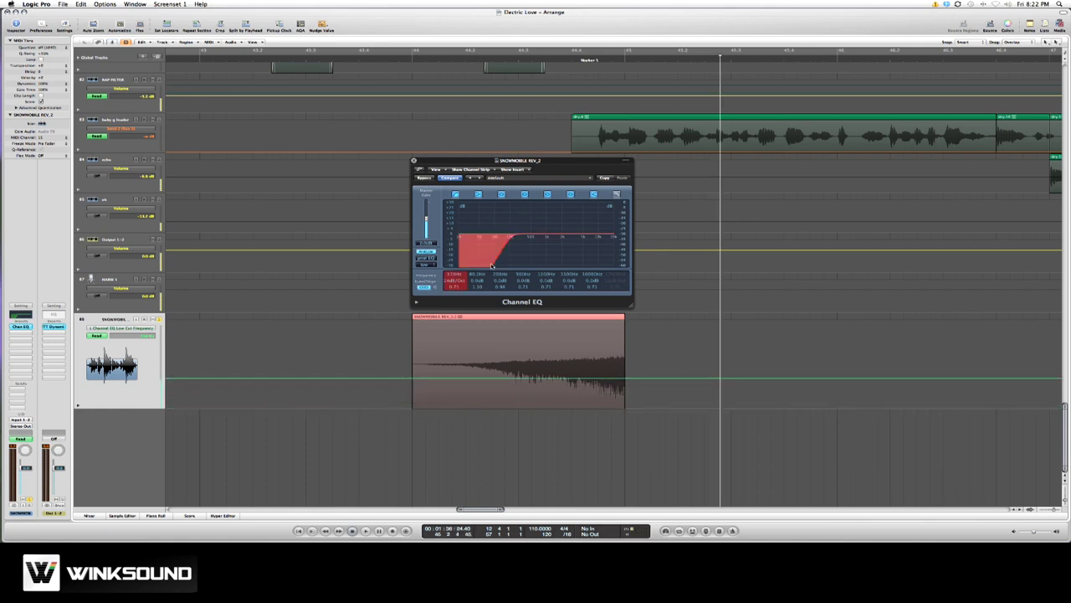
{"action": "key", "text": "space"}
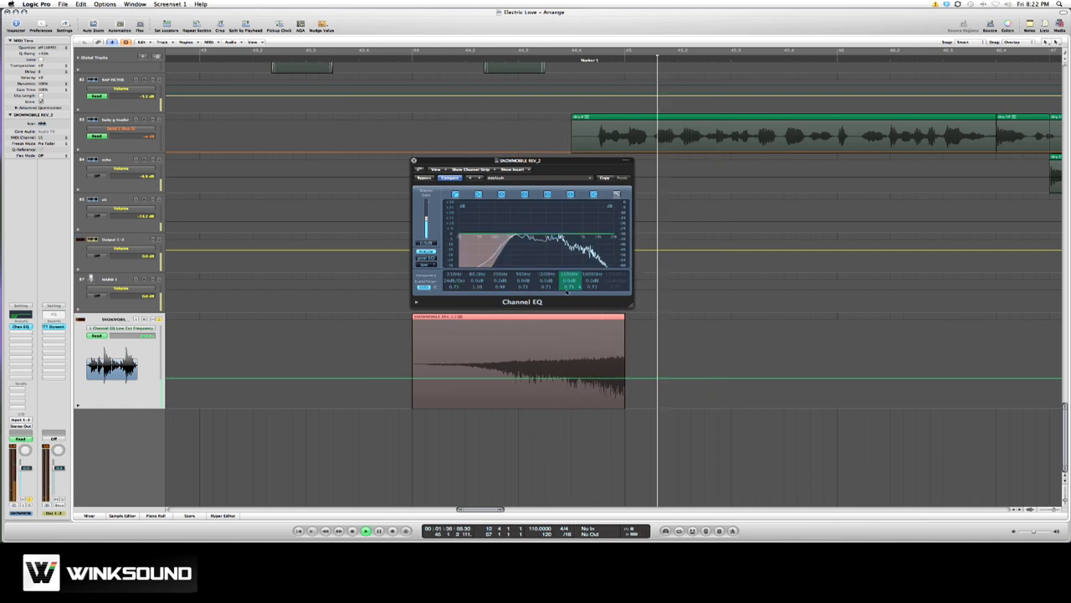
{"action": "key", "text": "space"}
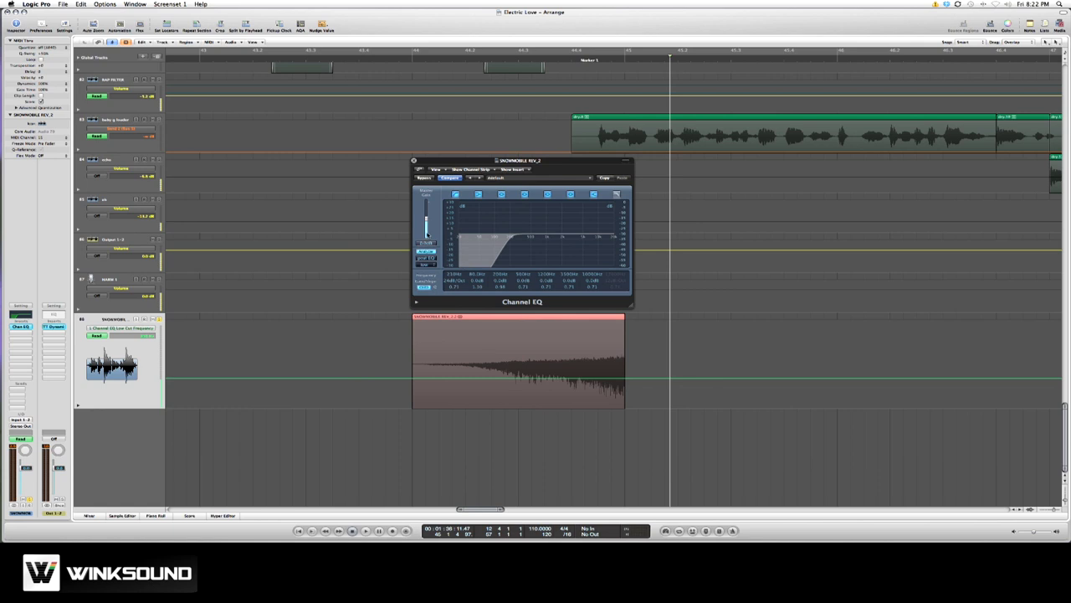
Turn off the analyzer, draw a rising low cut automation ramp from the region's middle to its end, and play it.
{"action": "left_click", "coordinate": [430, 250]}
{"action": "left_click_drag", "start_coordinate": [524, 164], "coordinate": [346, 126]}
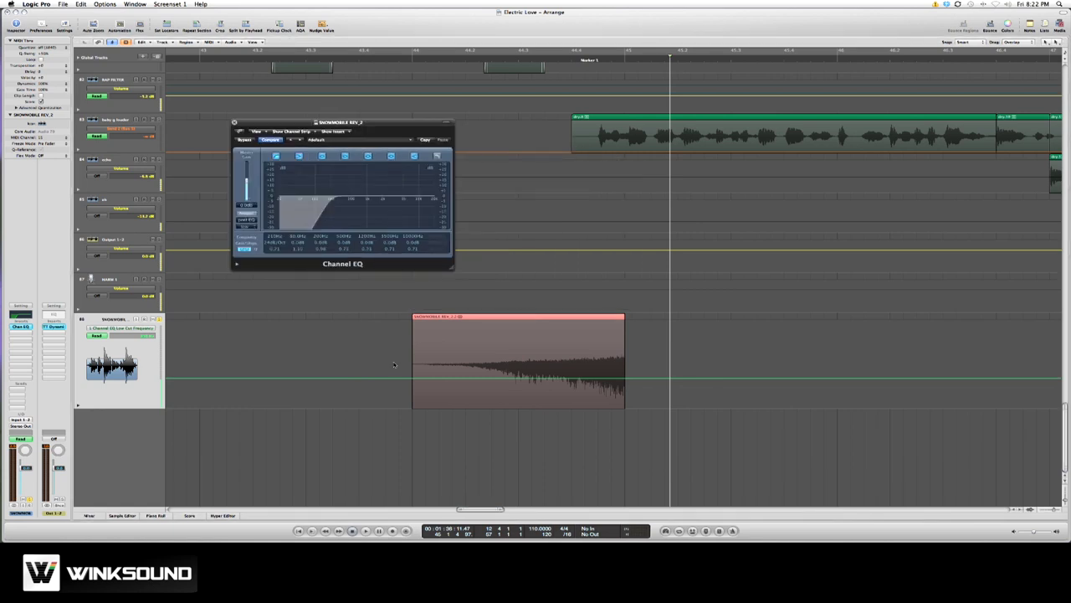
{"action": "left_click", "coordinate": [519, 379]}
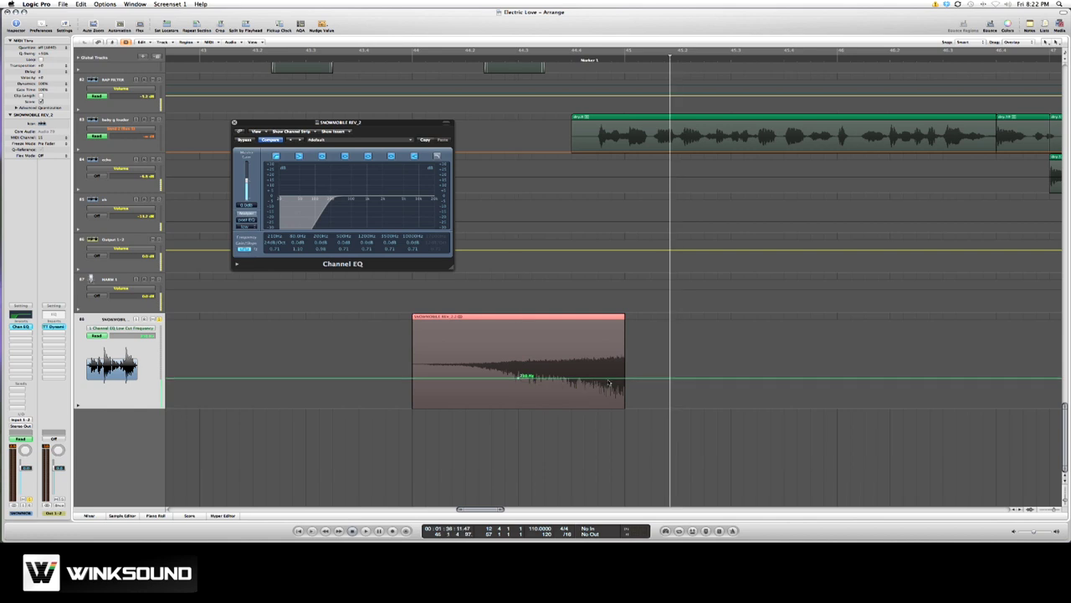
{"action": "left_click", "coordinate": [625, 381]}
{"action": "left_click_drag", "start_coordinate": [649, 378], "coordinate": [634, 348]}
{"action": "key", "text": "space"}
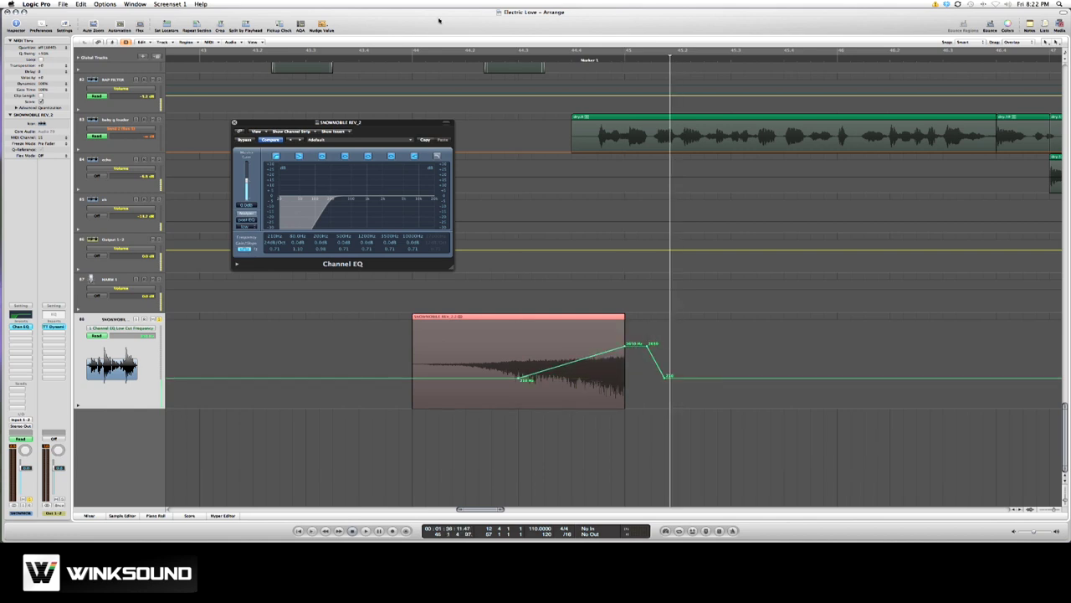
{"action": "double_click", "coordinate": [432, 59]}
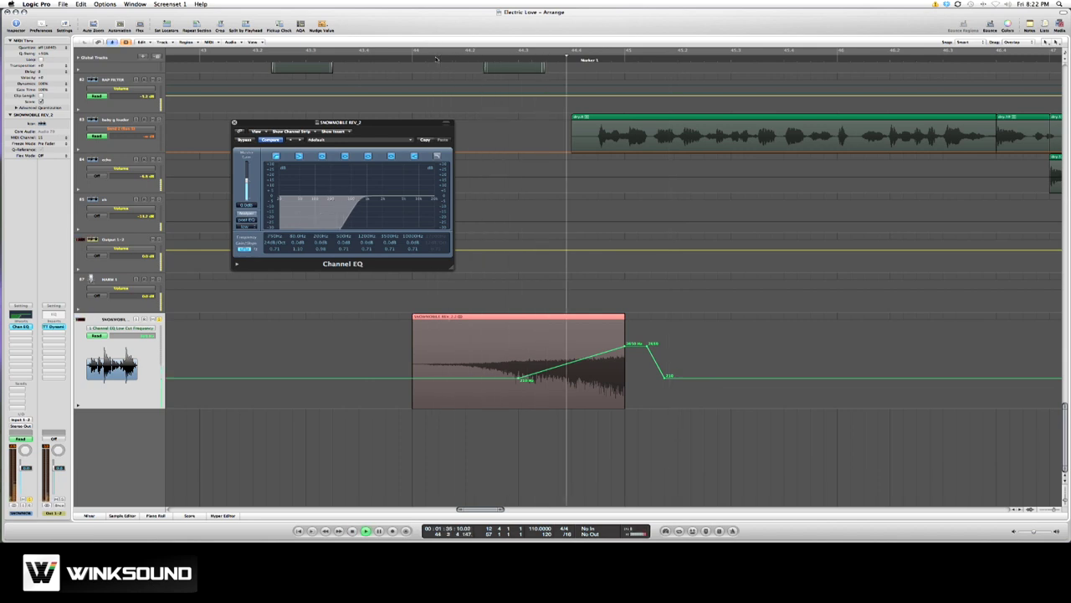
Bend the low cut ramp into an upward curve with the Automation Curve Tool and lower its peak to about 1040 Hz.
{"action": "key", "text": "Escape"}
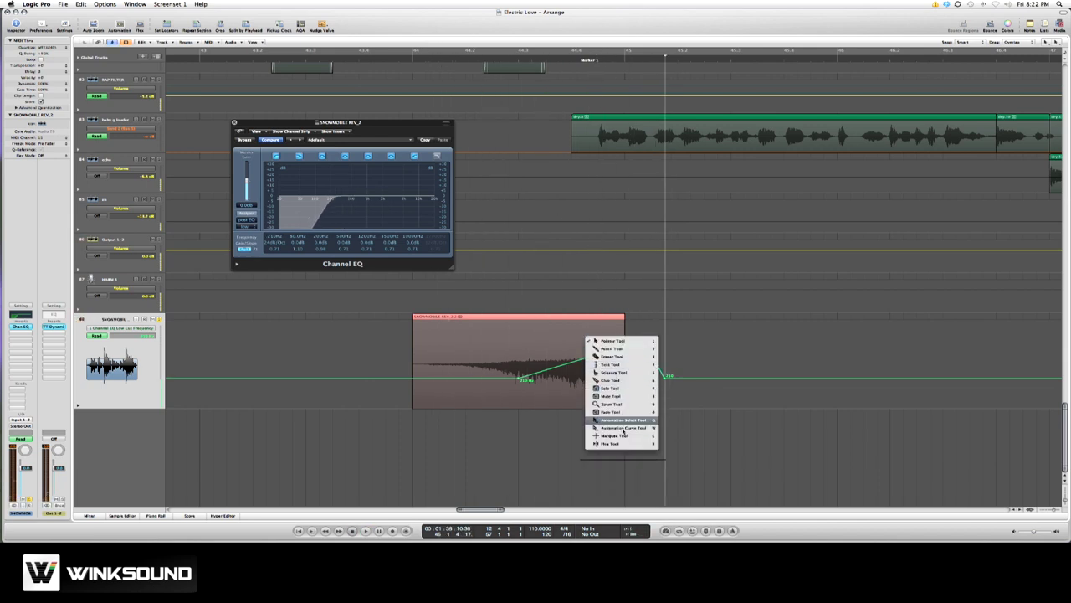
{"action": "left_click_drag", "start_coordinate": [582, 360], "coordinate": [584, 374]}
{"action": "key", "text": "Escape"}
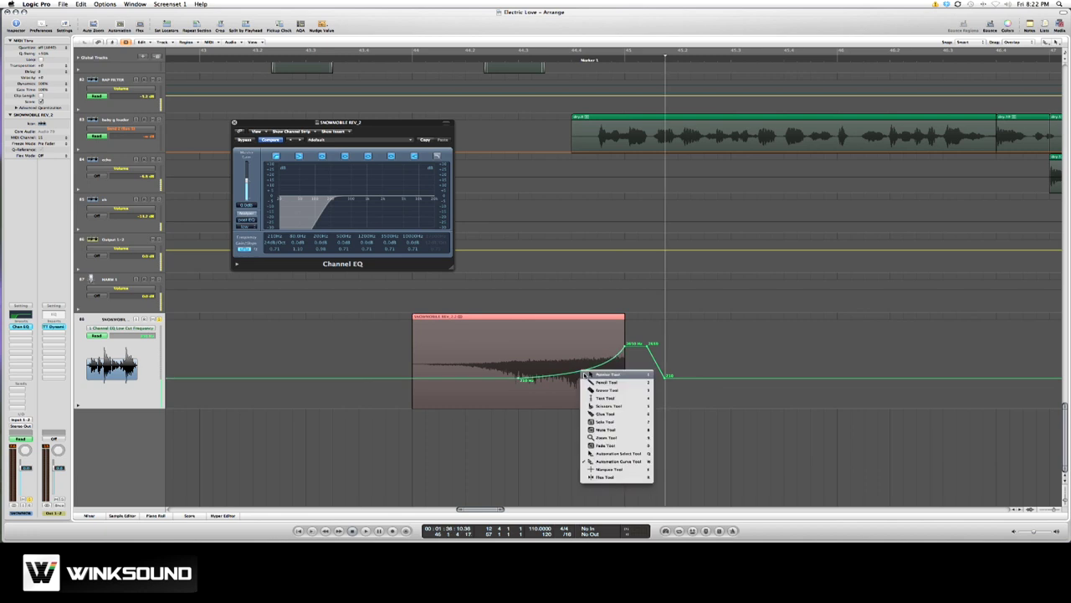
{"action": "left_click", "coordinate": [588, 374]}
{"action": "left_click_drag", "start_coordinate": [634, 350], "coordinate": [634, 362]}
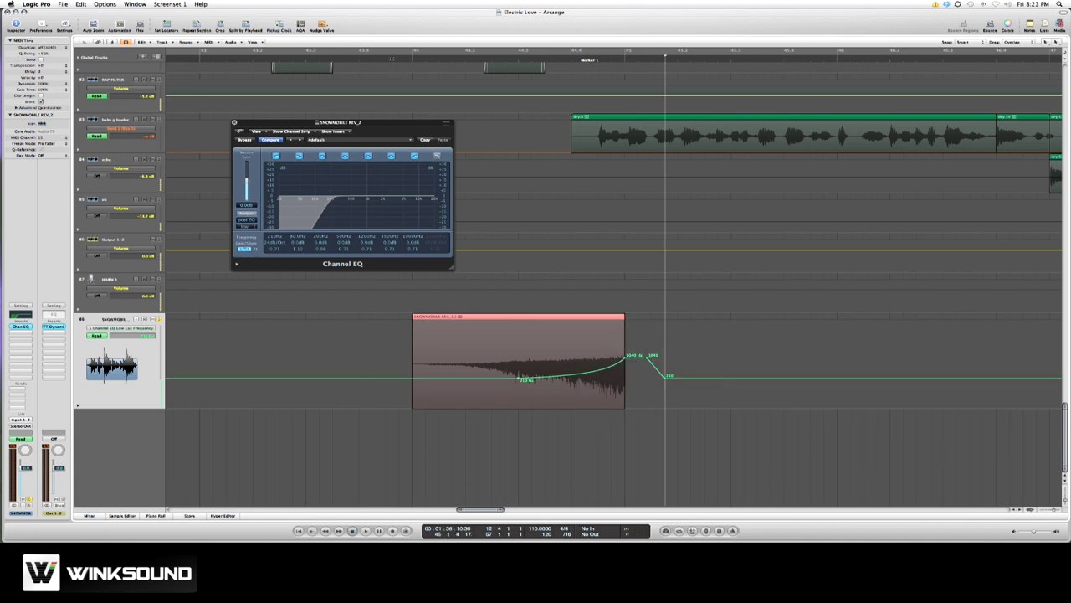
Close the Channel EQ window and play the filtered riser from just before bar 44 until past its end.
{"action": "key", "text": "space"}
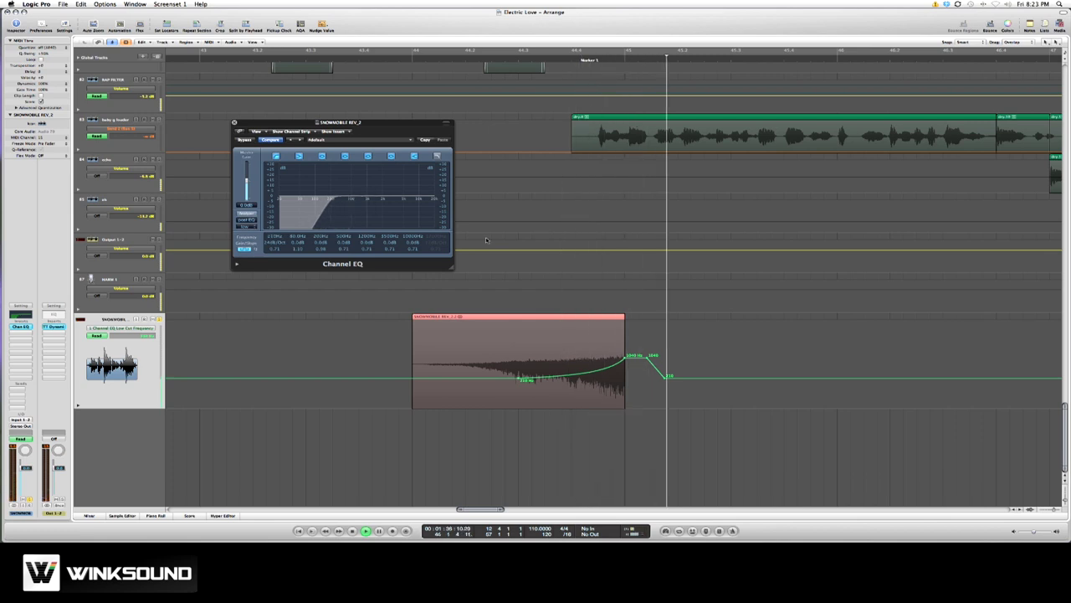
{"action": "key", "text": "space"}
{"action": "left_click", "coordinate": [293, 263]}
{"action": "key", "text": "super+w"}
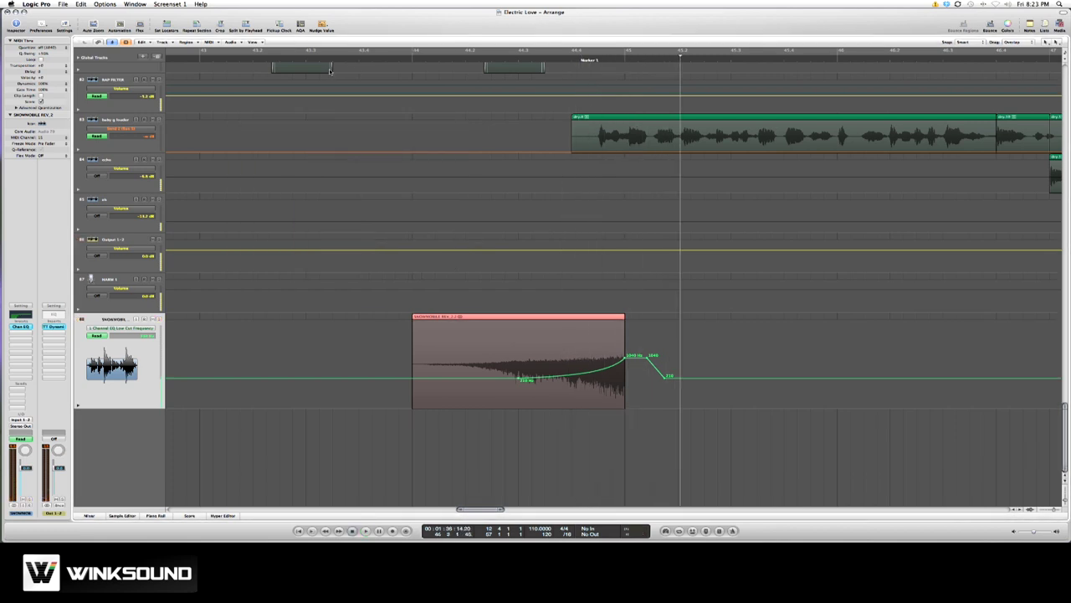
{"action": "left_click", "coordinate": [351, 57]}
{"action": "key", "text": "space"}
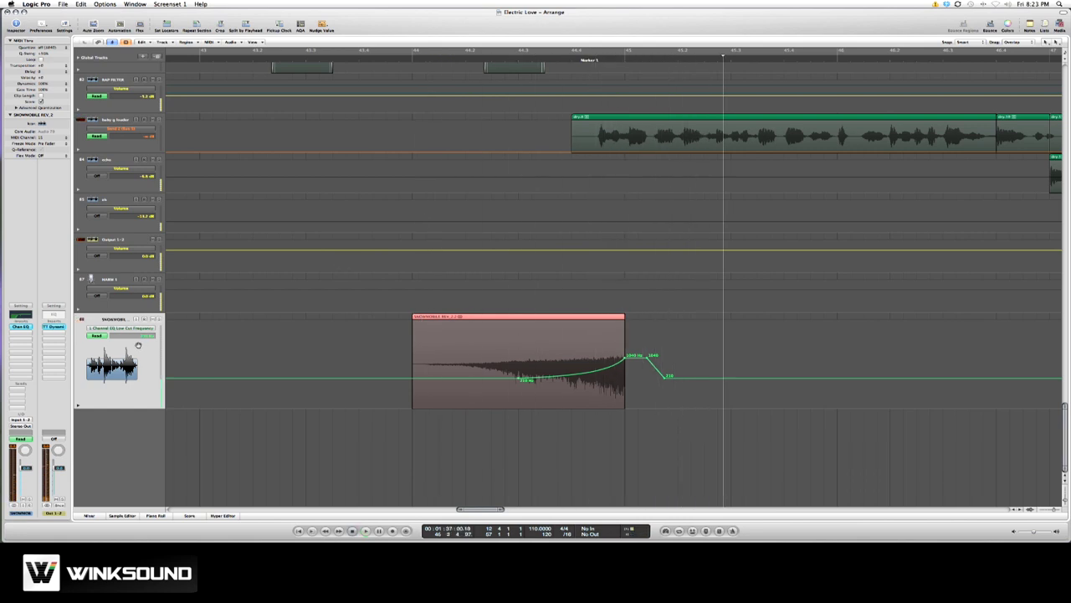
Insert a Bitcrusher on the SNOWMOBILE REV_2 track, adjust its Downsampling, and raise its Drive slightly.
{"action": "left_click", "coordinate": [26, 342]}
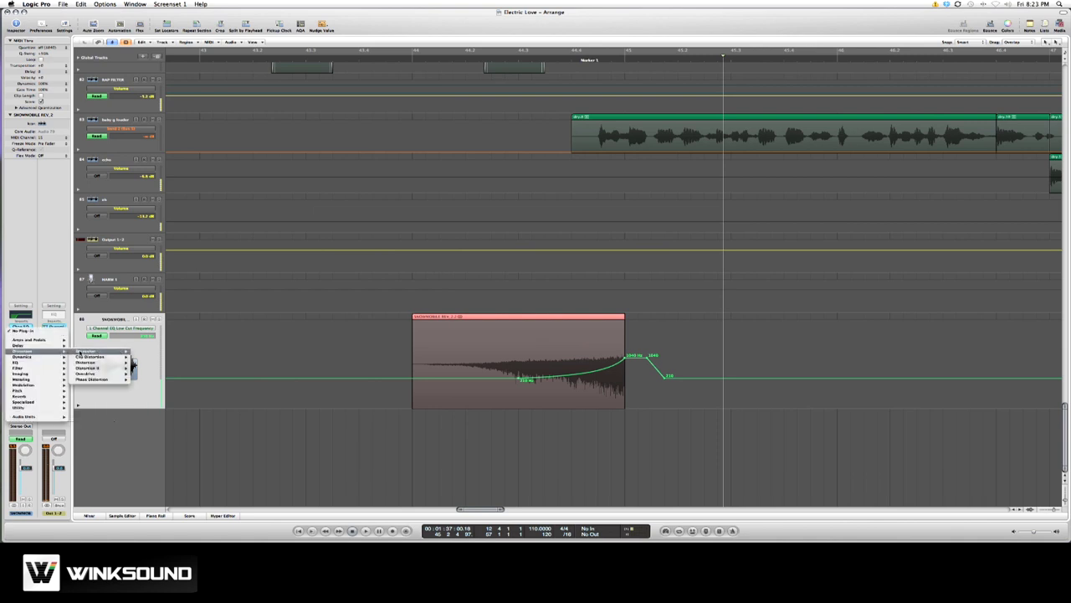
{"action": "left_click", "coordinate": [80, 354]}
{"action": "left_click_drag", "start_coordinate": [169, 54], "coordinate": [472, 210]}
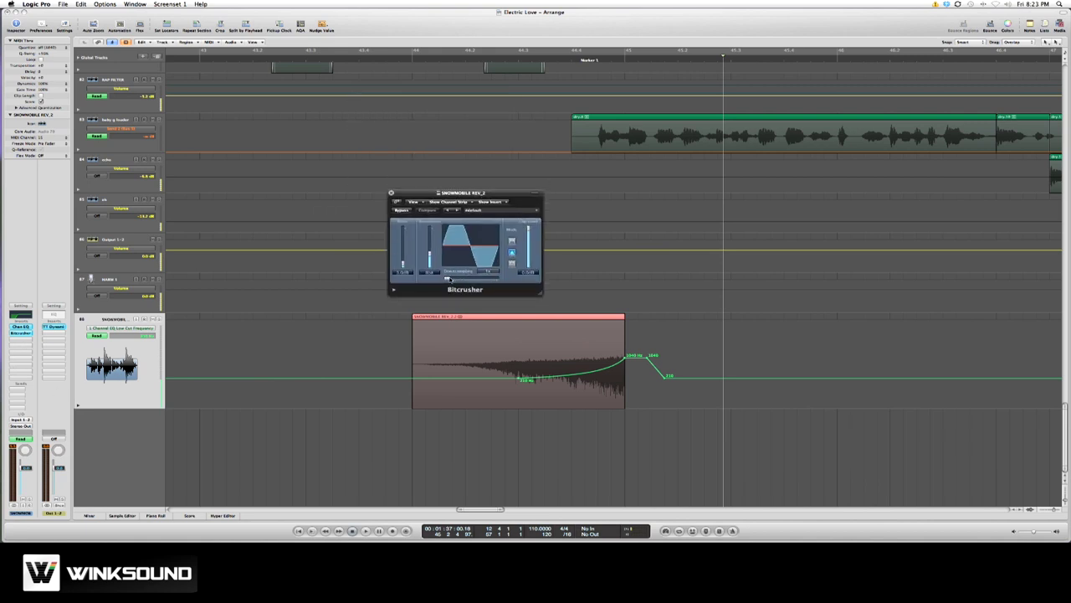
{"action": "left_click_drag", "start_coordinate": [447, 278], "coordinate": [446, 277]}
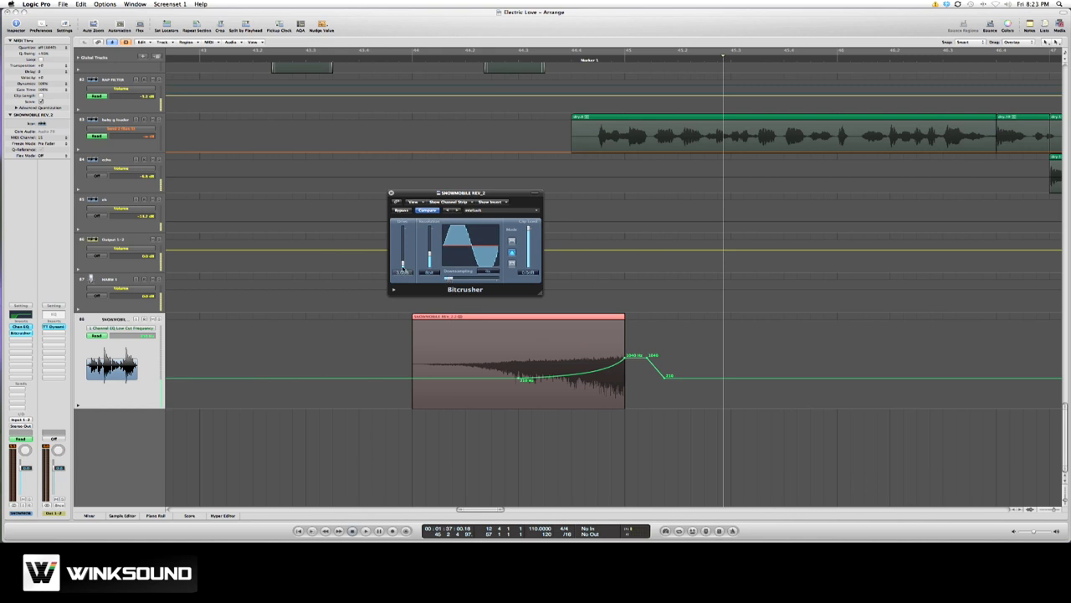
{"action": "left_click_drag", "start_coordinate": [403, 266], "coordinate": [403, 260]}
Play the bitcrushed riser from the start of bar 44 until past the region's end.
{"action": "left_click", "coordinate": [436, 60]}
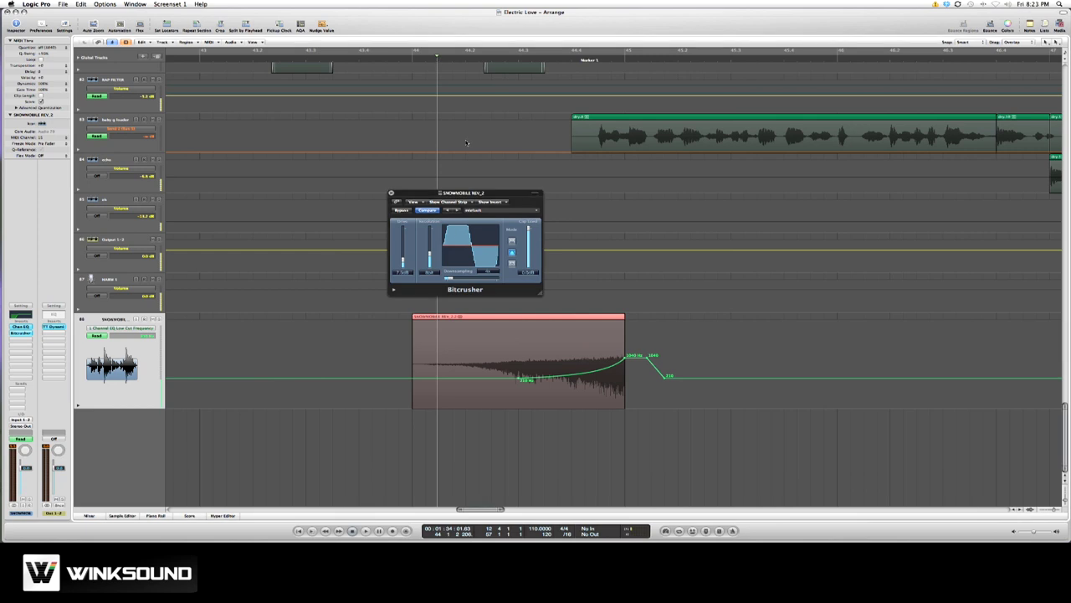
{"action": "key", "text": "space"}
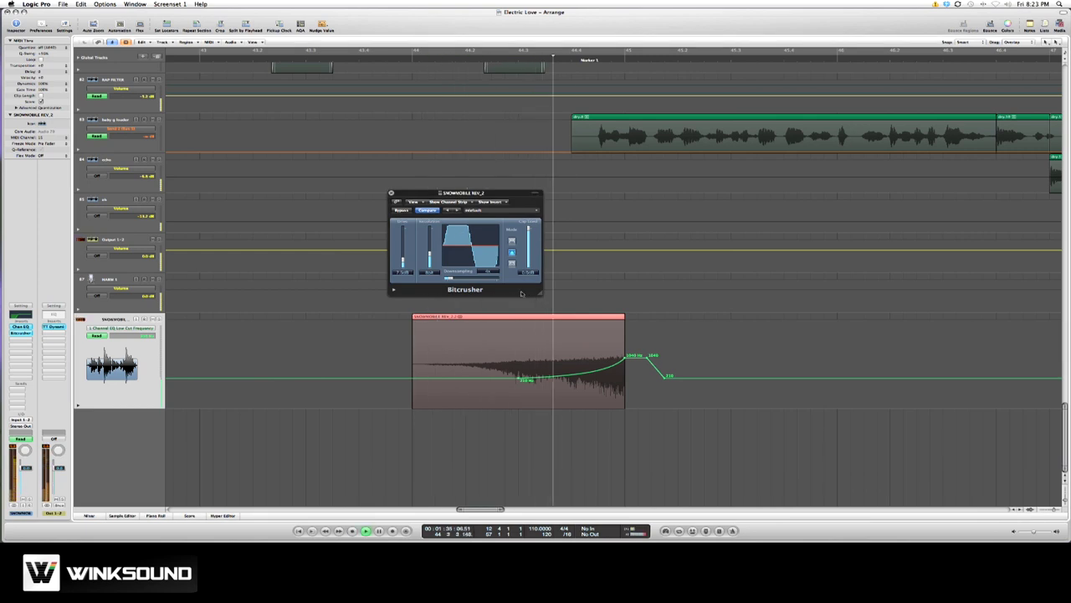
{"action": "key", "text": "space"}
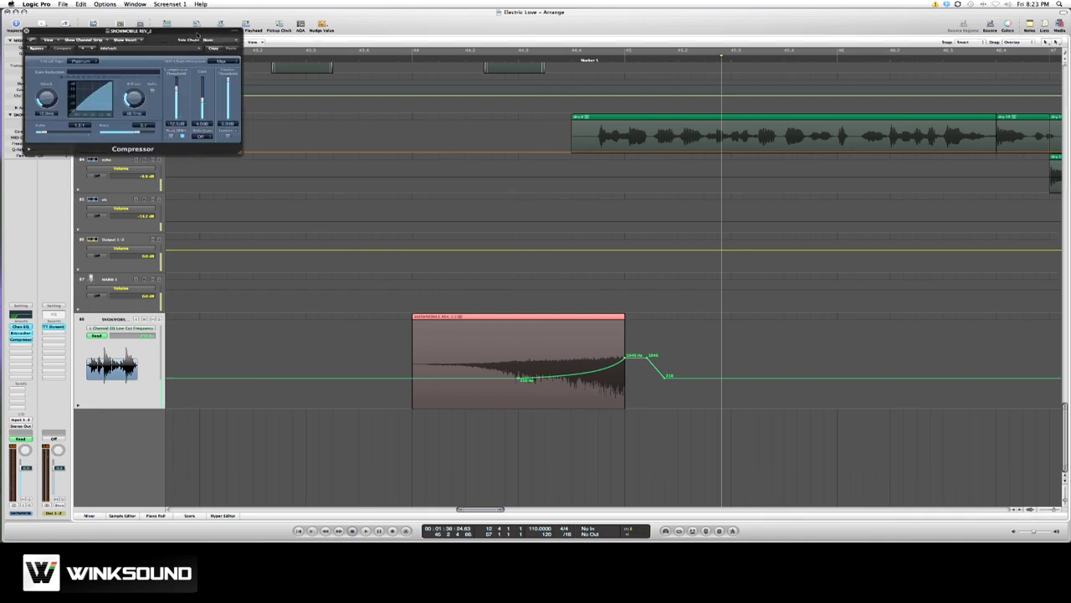
Insert a Compressor on the snowmobile track with a higher ratio, lower threshold, shorter attack, and longer release.
{"action": "left_click_drag", "start_coordinate": [198, 34], "coordinate": [541, 167]}
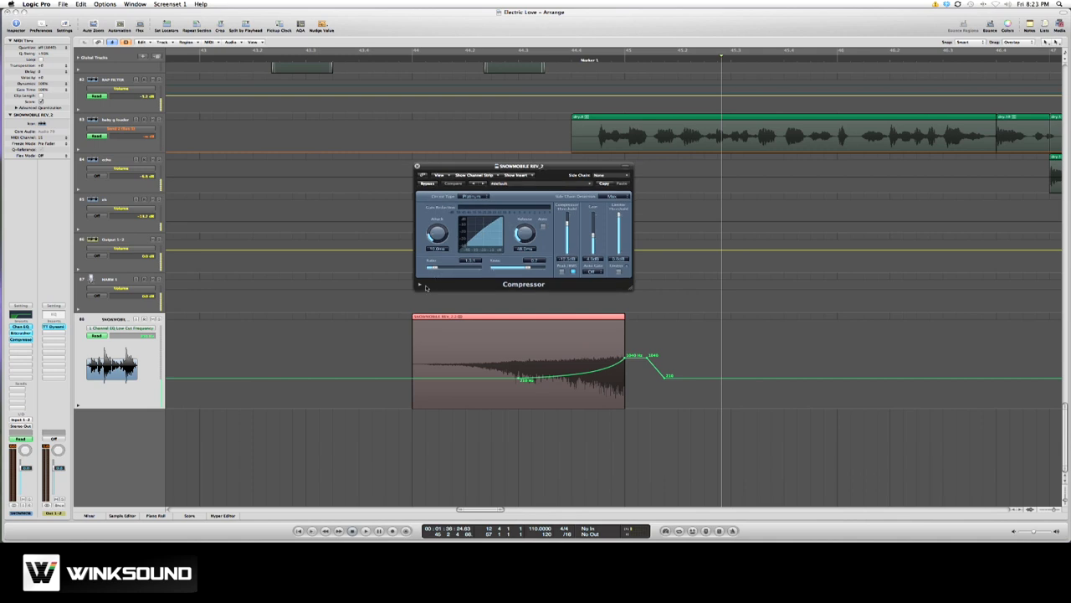
{"action": "left_click_drag", "start_coordinate": [431, 269], "coordinate": [442, 268]}
{"action": "left_click_drag", "start_coordinate": [566, 234], "coordinate": [567, 239]}
{"action": "left_click_drag", "start_coordinate": [434, 232], "coordinate": [435, 239]}
{"action": "left_click", "coordinate": [523, 236]}
{"action": "left_click_drag", "start_coordinate": [525, 234], "coordinate": [526, 222]}
Play the compressed riser from before bar 44, hide the track automation, and close the Compressor window.
{"action": "left_click", "coordinate": [316, 57]}
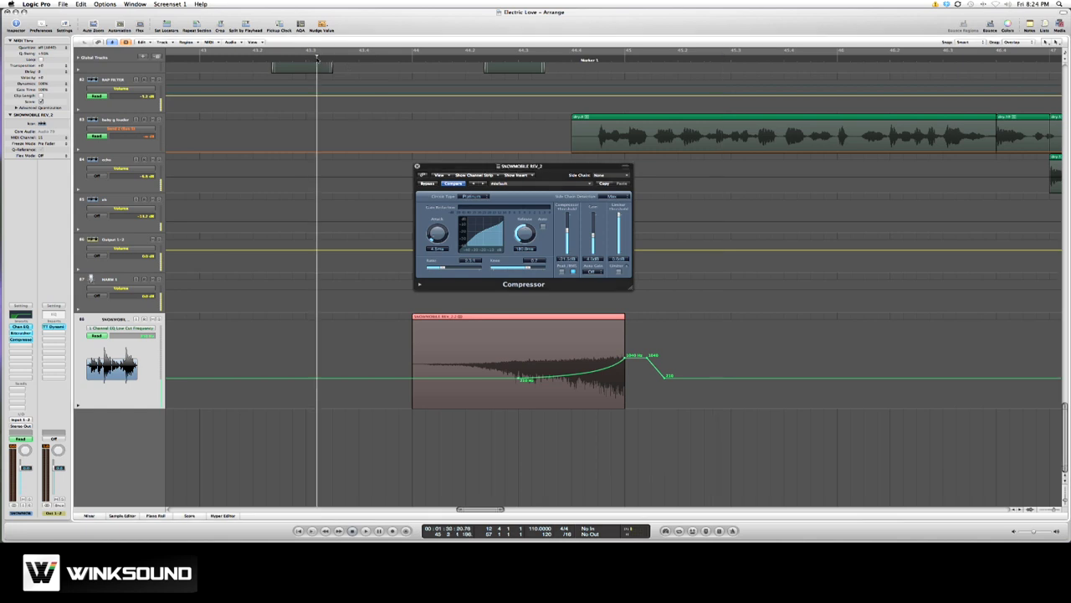
{"action": "key", "text": "space"}
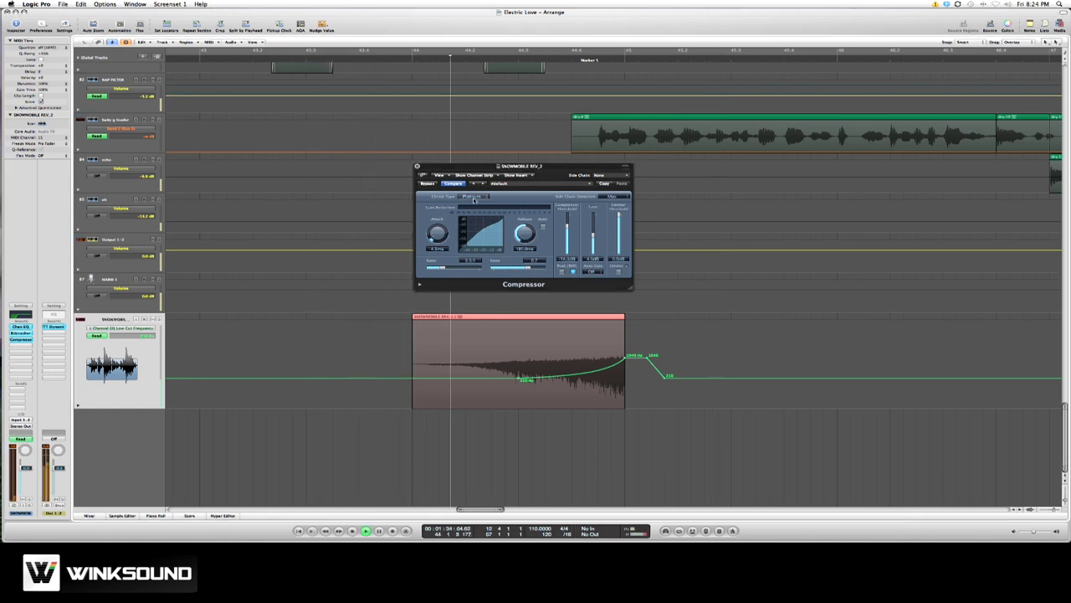
{"action": "key", "text": "a"}
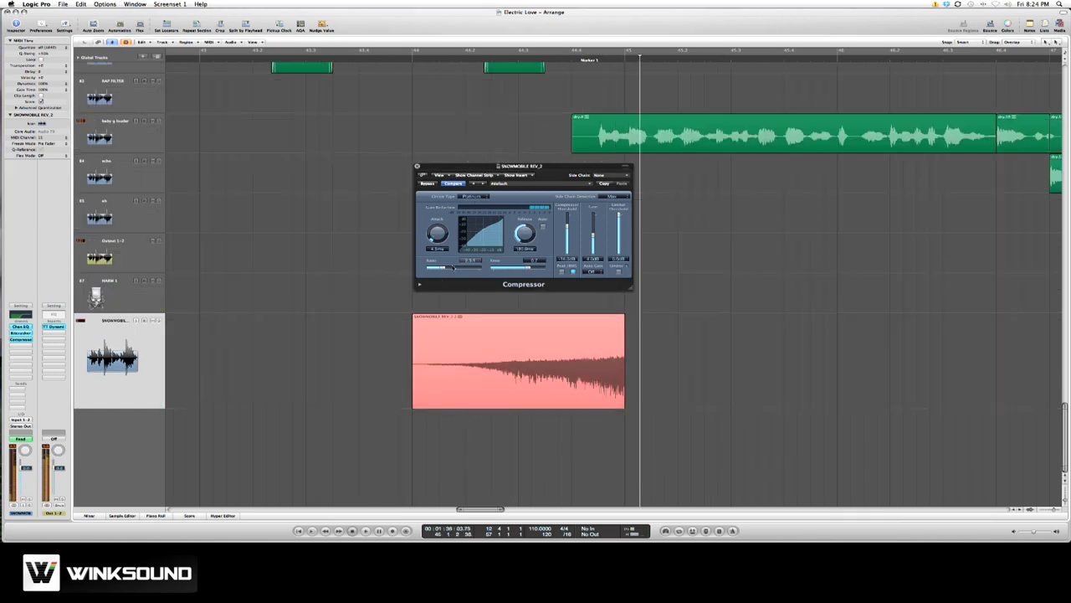
{"action": "key", "text": "space"}
{"action": "left_click", "coordinate": [418, 166]}
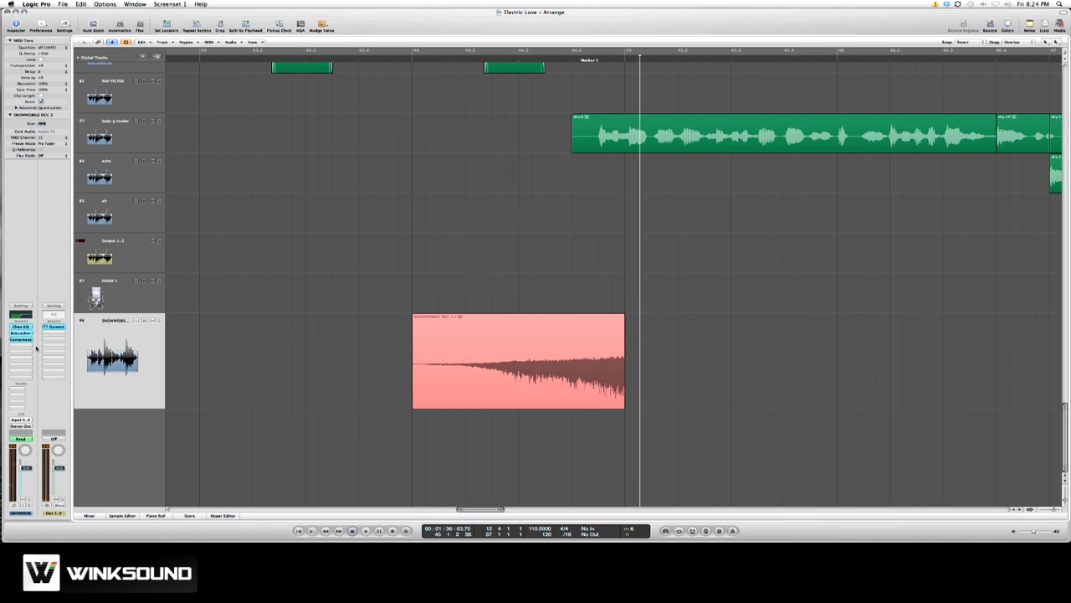
Insert a Phaser on the snowmobile track after the Compressor and adjust its Sweep range.
{"action": "left_click", "coordinate": [21, 345]}
{"action": "mouse_move", "coordinate": [25, 397]}
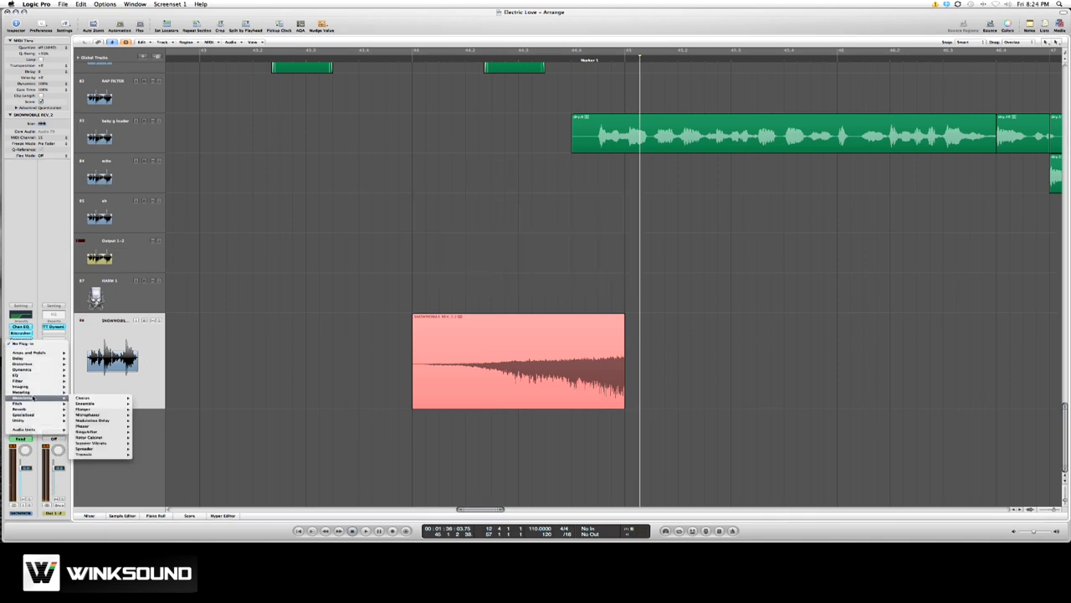
{"action": "mouse_move", "coordinate": [88, 426]}
{"action": "left_click", "coordinate": [143, 426]}
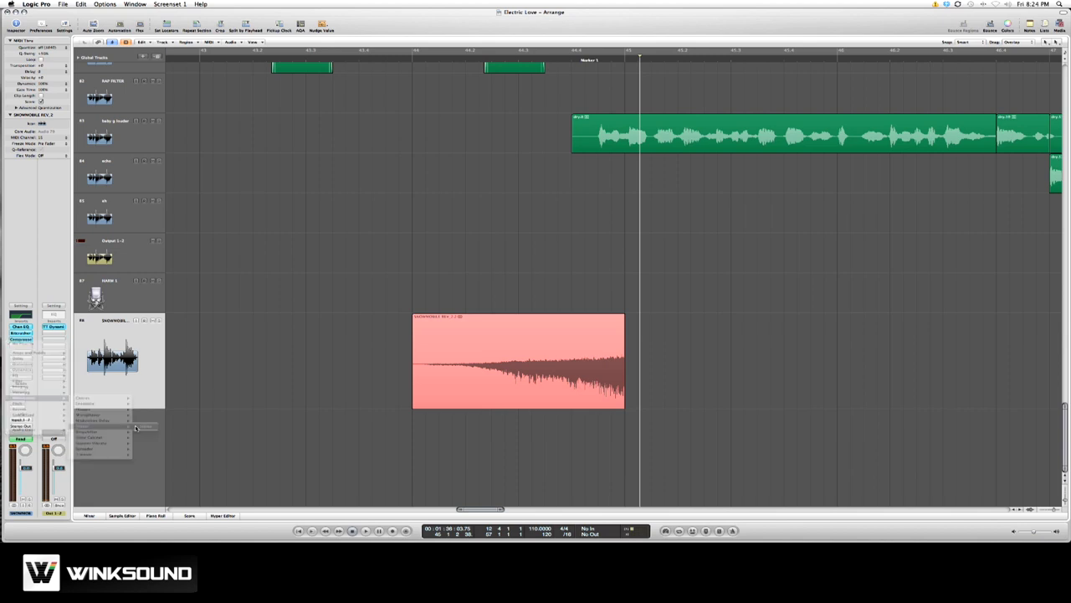
{"action": "left_click_drag", "start_coordinate": [634, 168], "coordinate": [642, 169]}
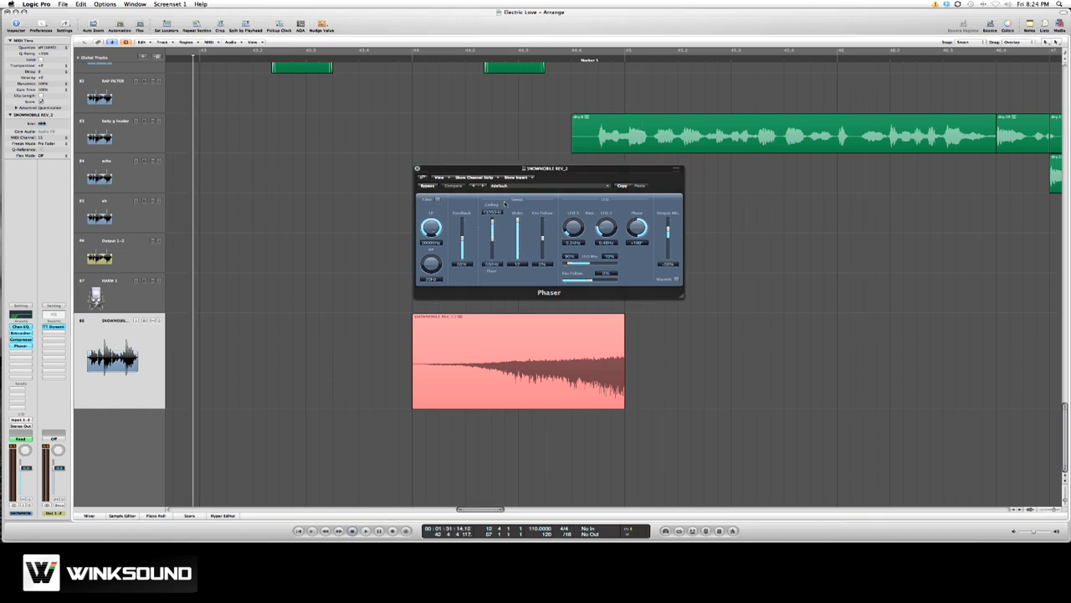
{"action": "left_click_drag", "start_coordinate": [494, 220], "coordinate": [498, 234]}
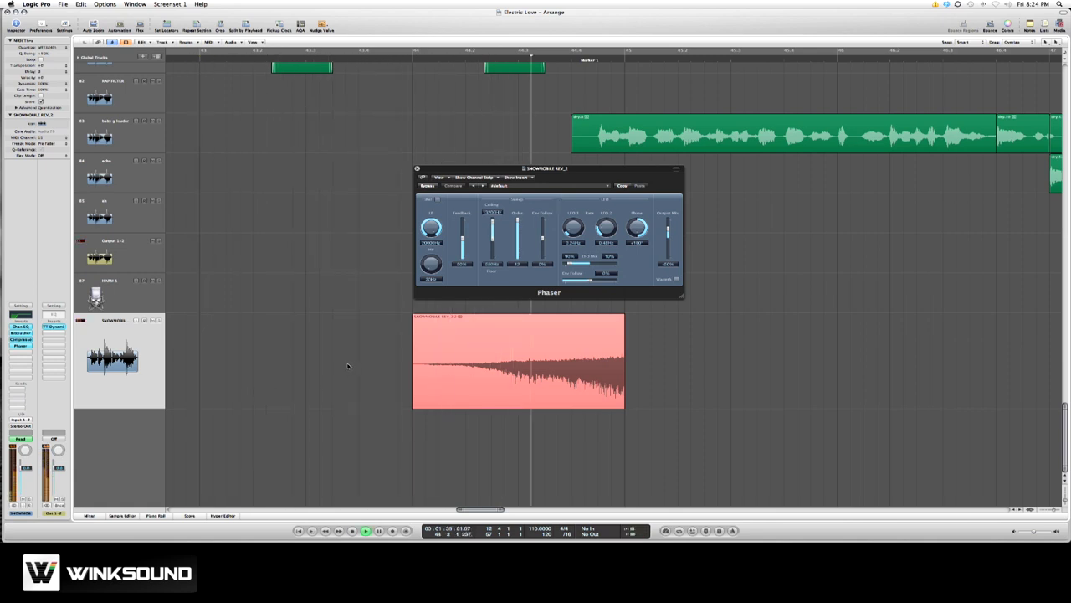
Play the phased riser past the region's end, stop playback, and adjust the Phaser's Output Mix.
{"action": "left_click", "coordinate": [478, 293]}
{"action": "key", "text": "space"}
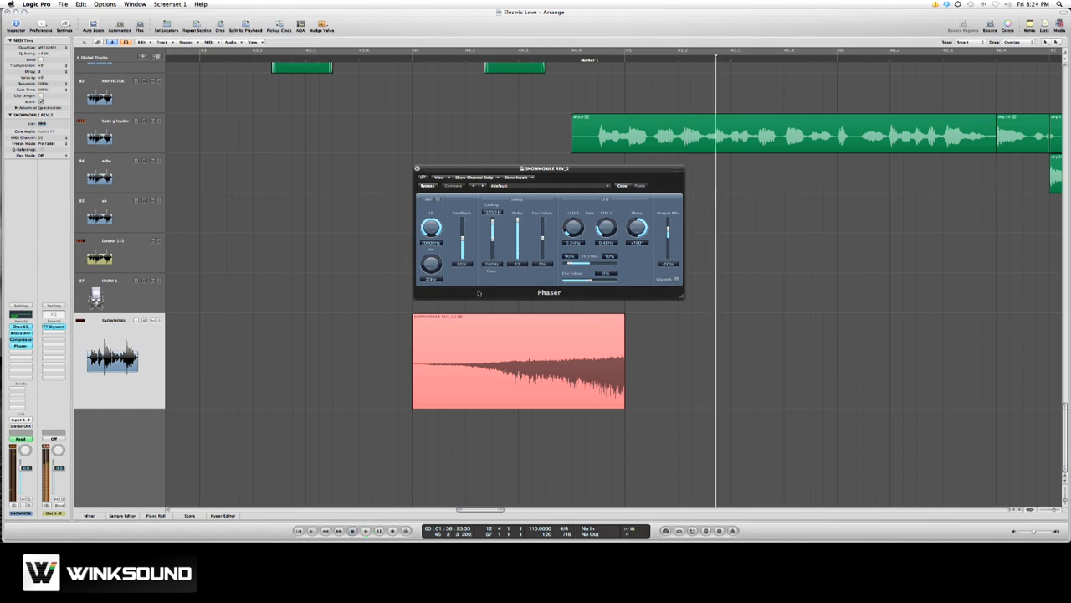
{"action": "key", "text": "super+w"}
{"action": "left_click", "coordinate": [22, 345]}
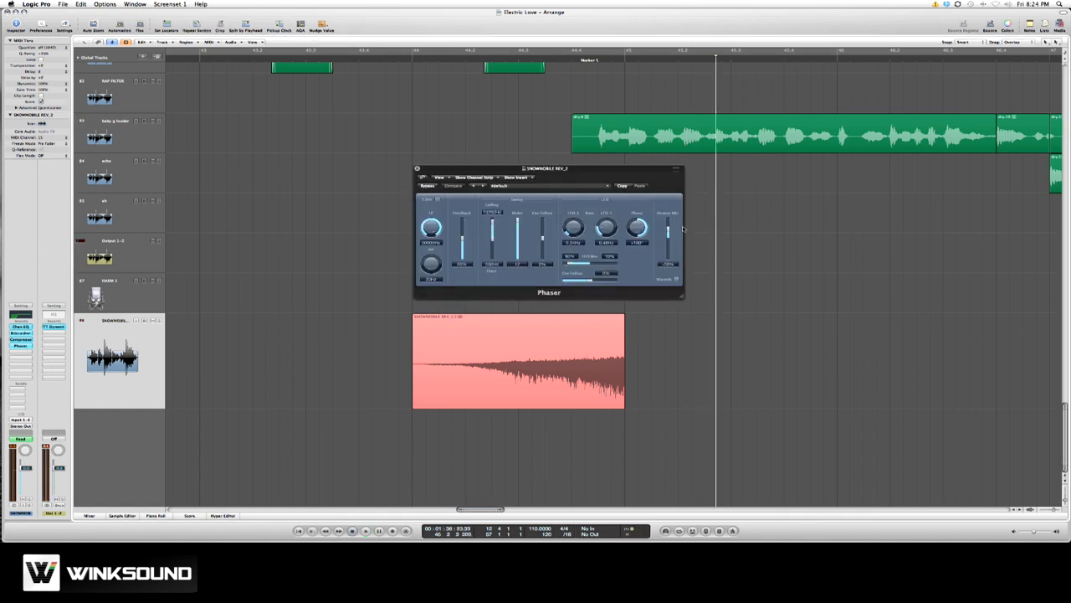
{"action": "left_click_drag", "start_coordinate": [668, 228], "coordinate": [667, 230]}
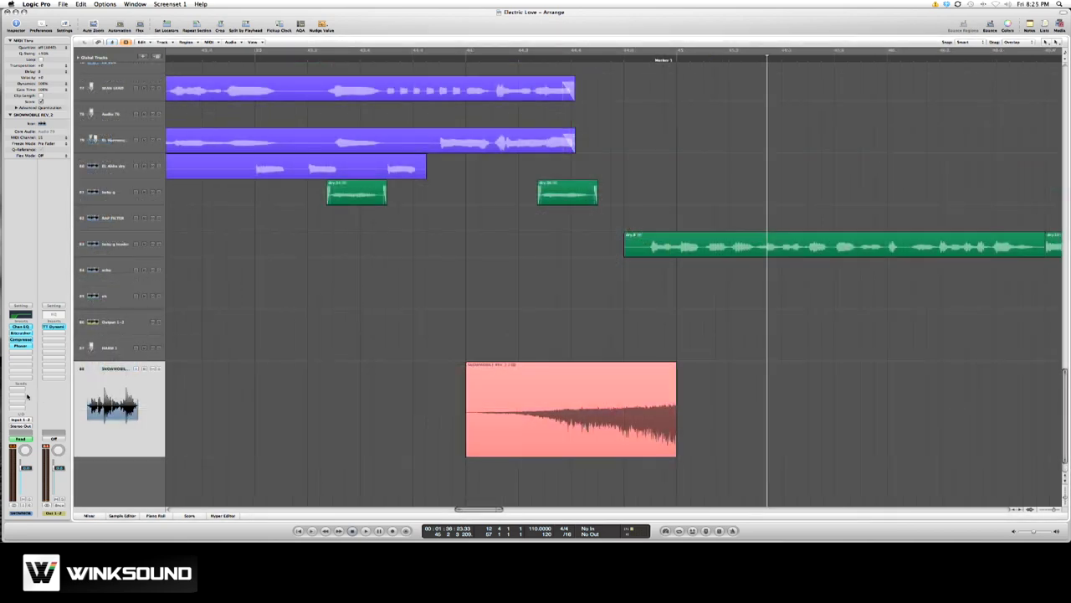
Send the snowmobile track to Bus 10 and load the Bright Verb channel strip setting on that bus.
{"action": "left_click", "coordinate": [21, 387]}
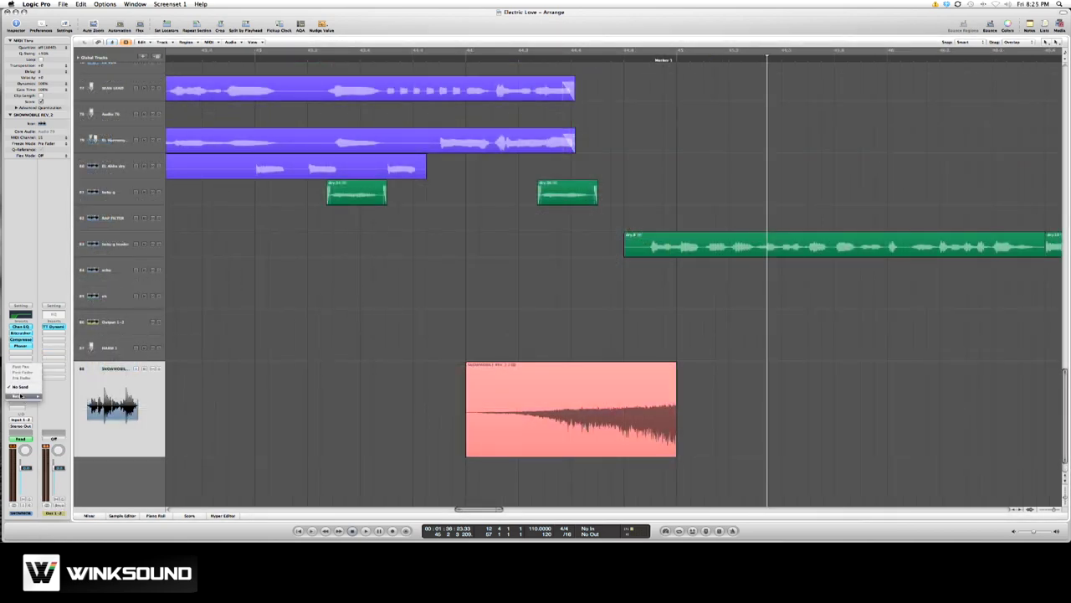
{"action": "mouse_move", "coordinate": [21, 395]}
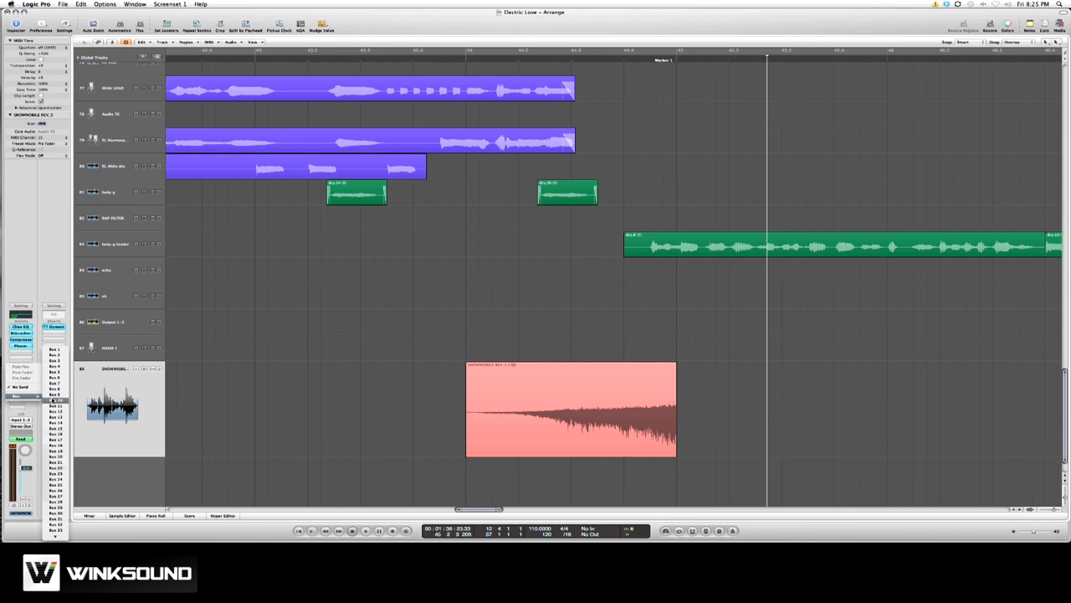
{"action": "left_click", "coordinate": [53, 400]}
{"action": "left_click", "coordinate": [55, 306]}
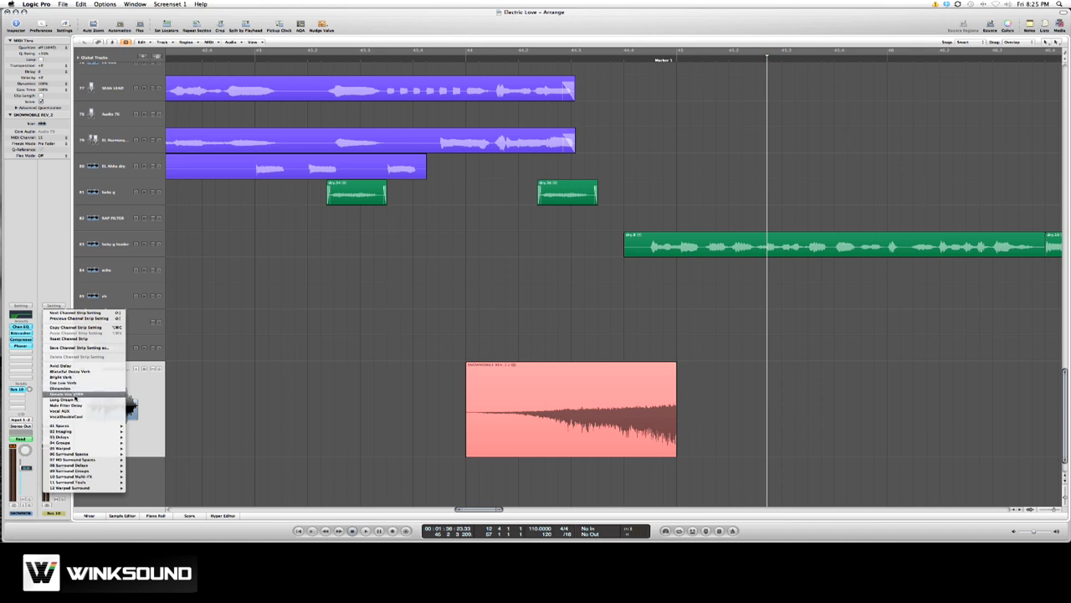
{"action": "left_click", "coordinate": [61, 377]}
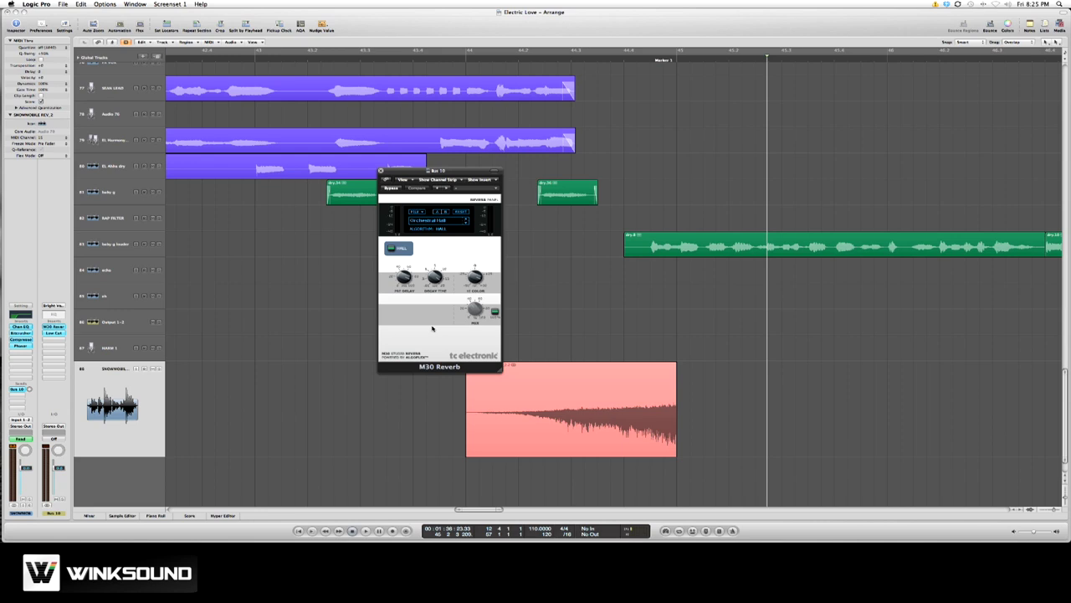
Close the M30 Reverb window and play the riser with reverb from just before bar 44.
{"action": "left_click", "coordinate": [380, 170]}
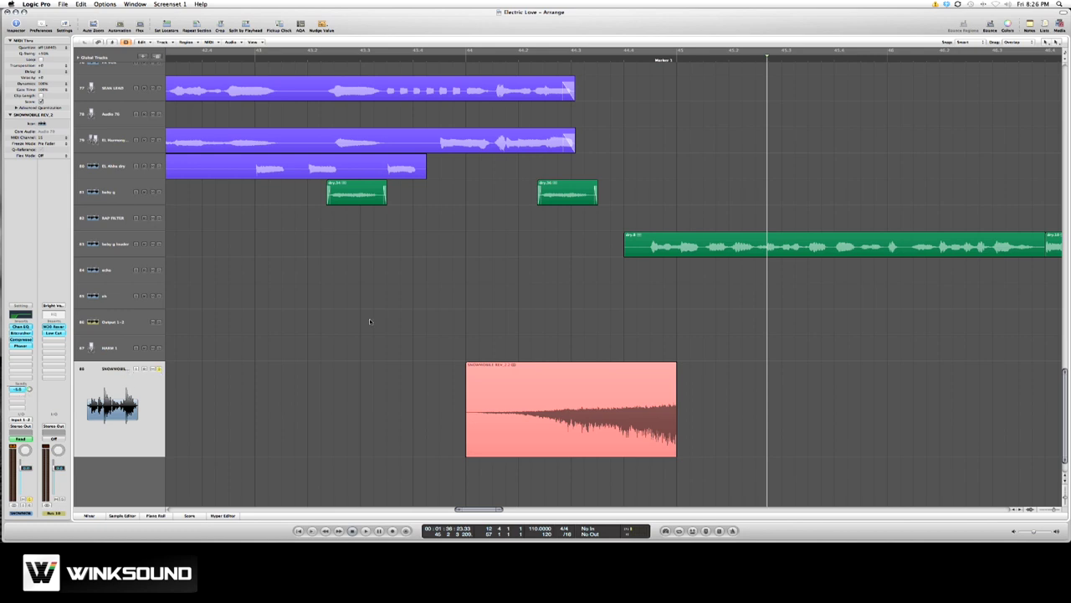
{"action": "left_click", "coordinate": [460, 58]}
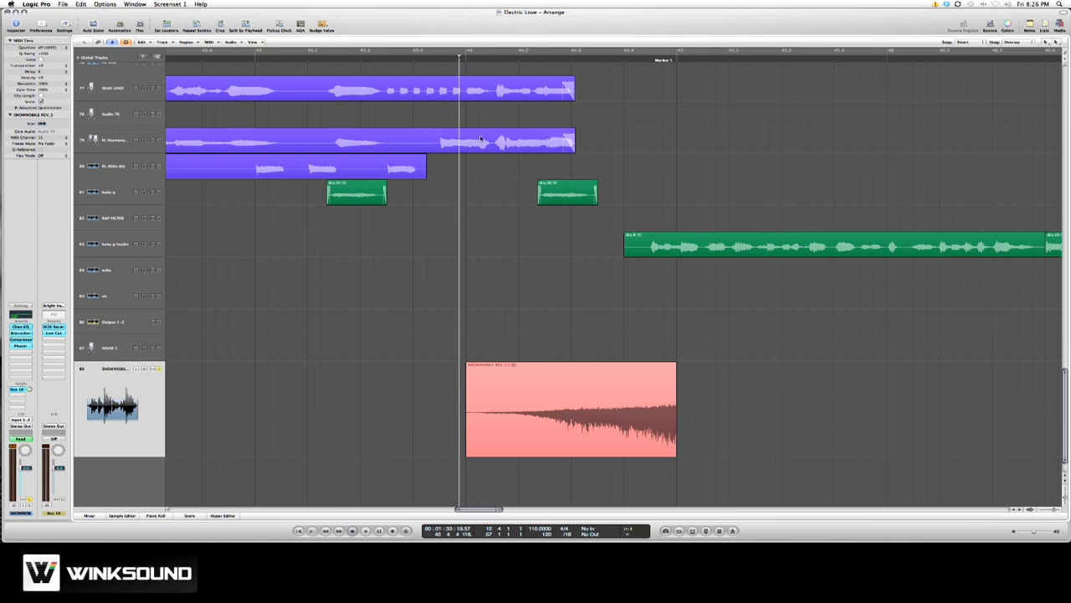
{"action": "key", "text": "space"}
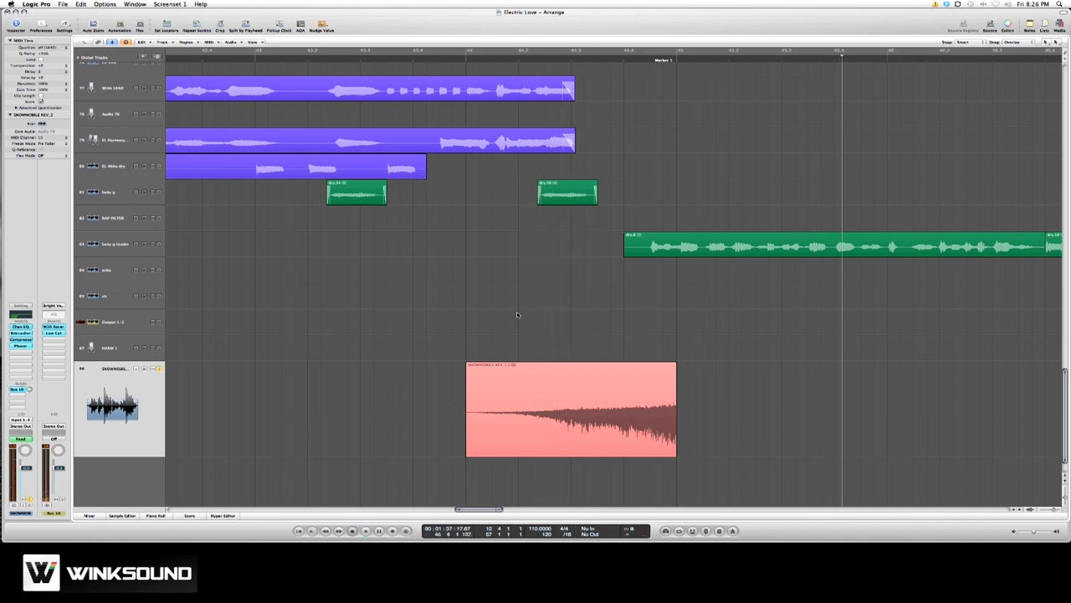
Insert a Compressor on Bus 10 after the Low Cut and set its Side Chain source to Audio 29.
{"action": "left_click", "coordinate": [59, 343]}
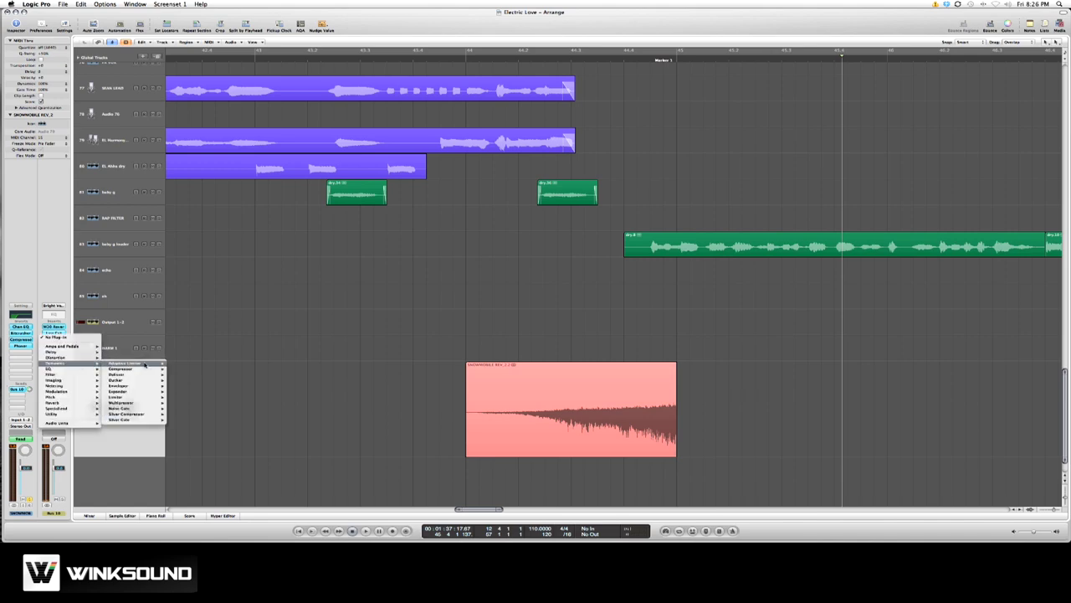
{"action": "left_click", "coordinate": [180, 371]}
{"action": "left_click", "coordinate": [620, 172]}
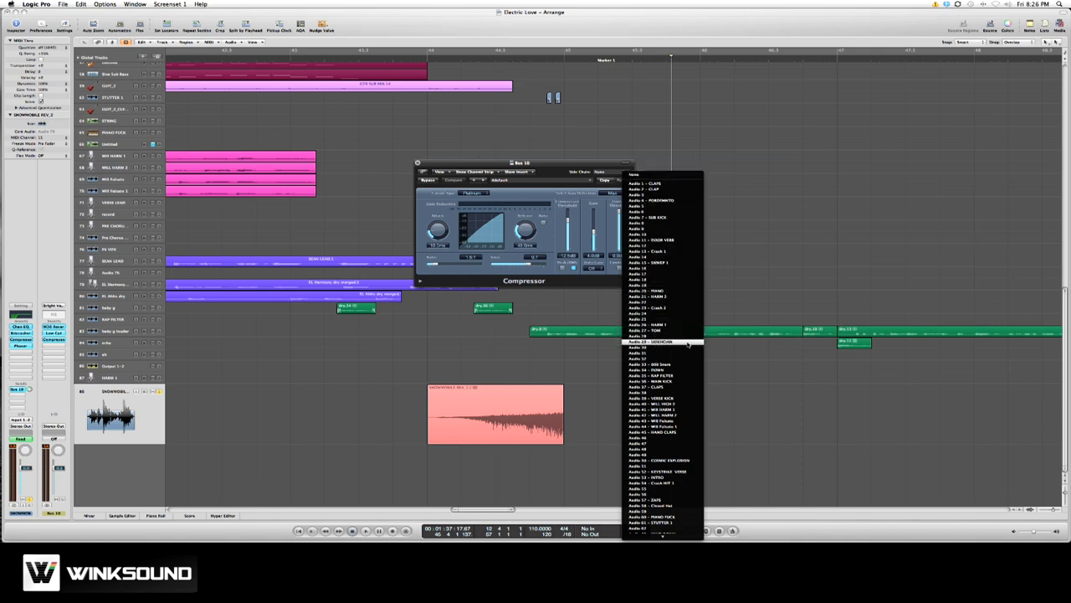
{"action": "left_click", "coordinate": [688, 342]}
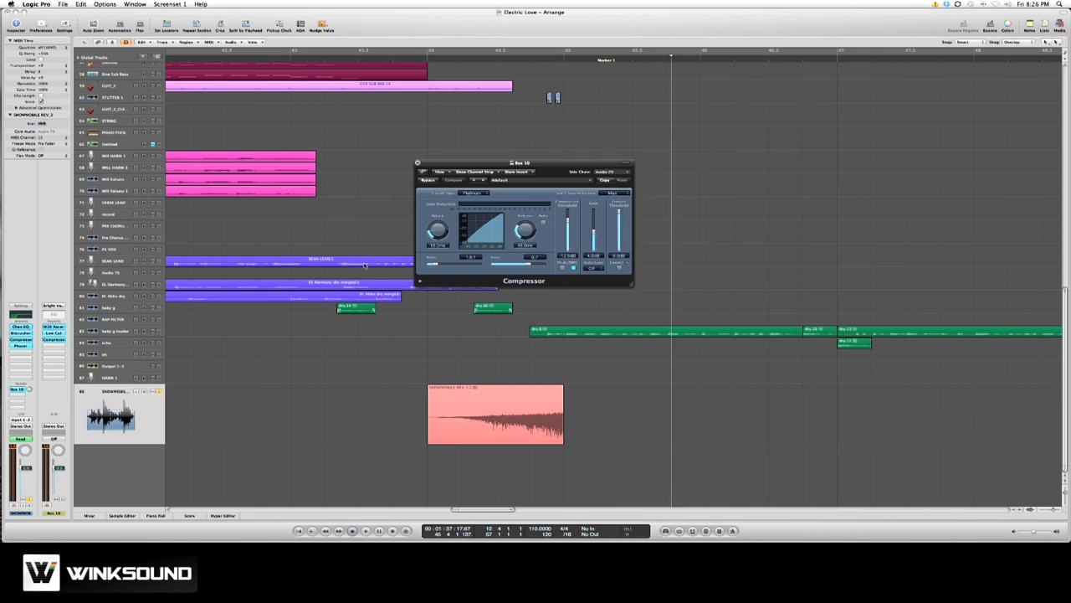
Select the sidechain track at the start of the track list and check its output routing.
{"action": "scroll", "coordinate": [585, 285], "scroll_direction": "up", "scroll_amount": 15}
{"action": "left_click", "coordinate": [105, 68]}
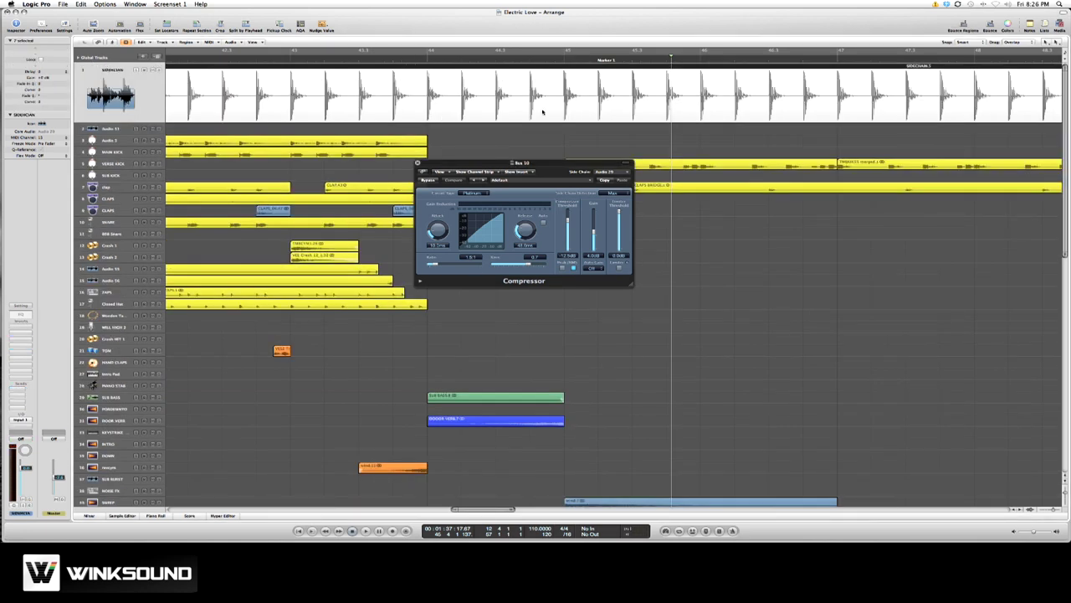
{"action": "left_click", "coordinate": [15, 431]}
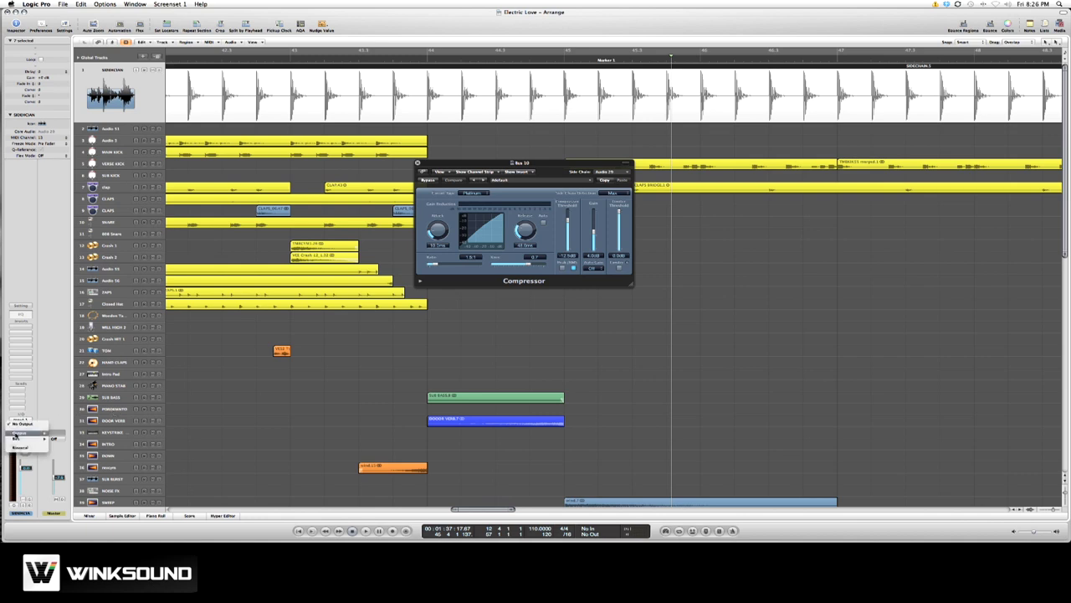
{"action": "left_click", "coordinate": [18, 401]}
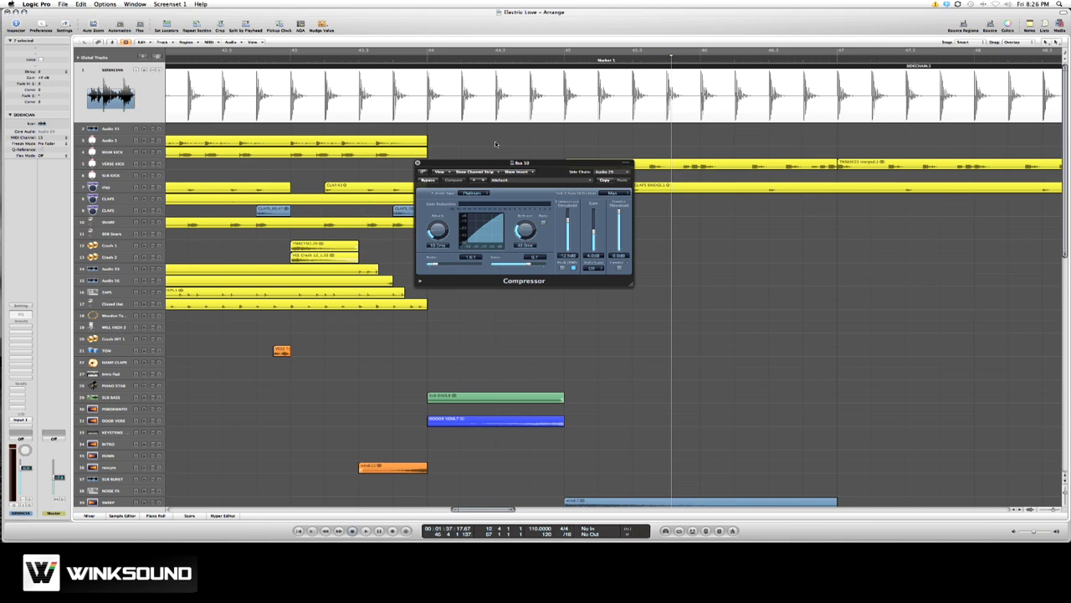
Cycle bars 44 to 47 around the riser and raise the Bus 10 Compressor's ratio during playback.
{"action": "scroll", "coordinate": [495, 141], "scroll_direction": "down", "scroll_amount": 10}
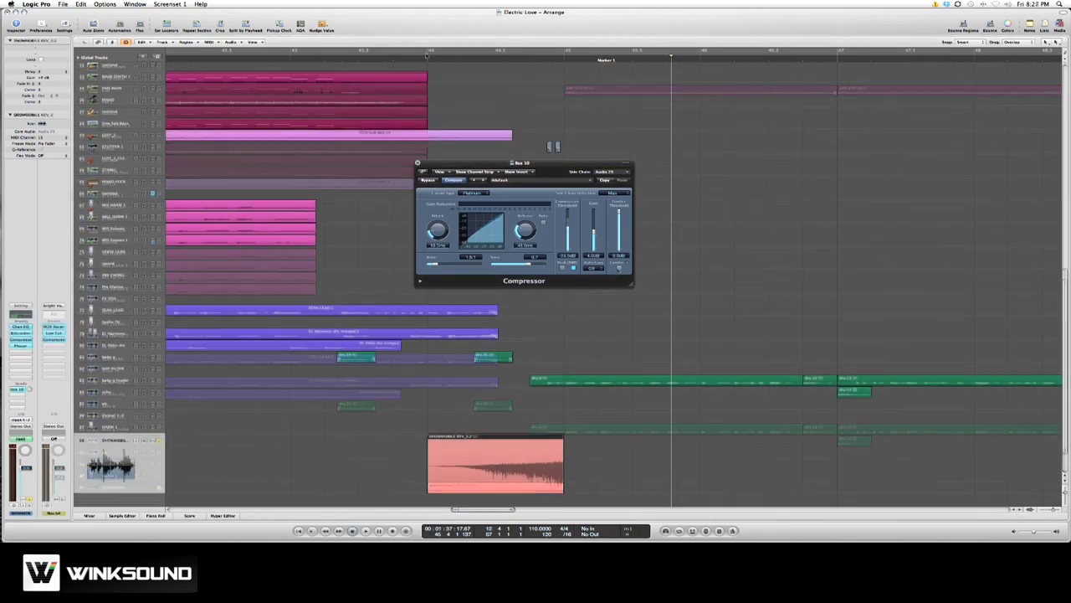
{"action": "mouse_move", "coordinate": [428, 52]}
{"action": "left_mouse_down"}
{"action": "mouse_move", "coordinate": [632, 77]}
{"action": "mouse_move", "coordinate": [838, 81]}
{"action": "left_mouse_up"}
{"action": "left_click_drag", "start_coordinate": [565, 168], "coordinate": [653, 103]}
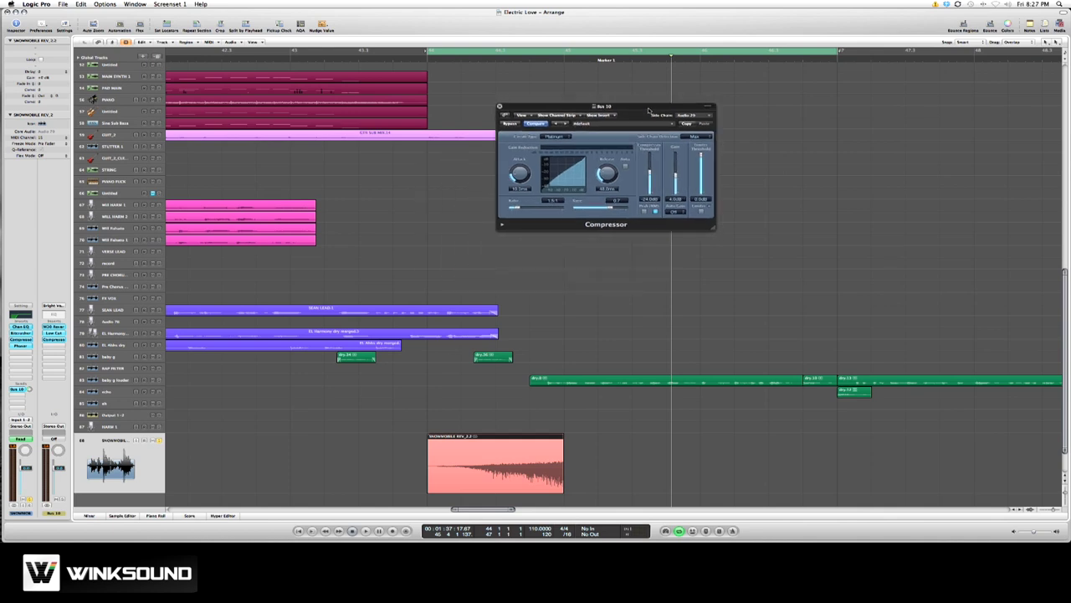
{"action": "key", "text": "space"}
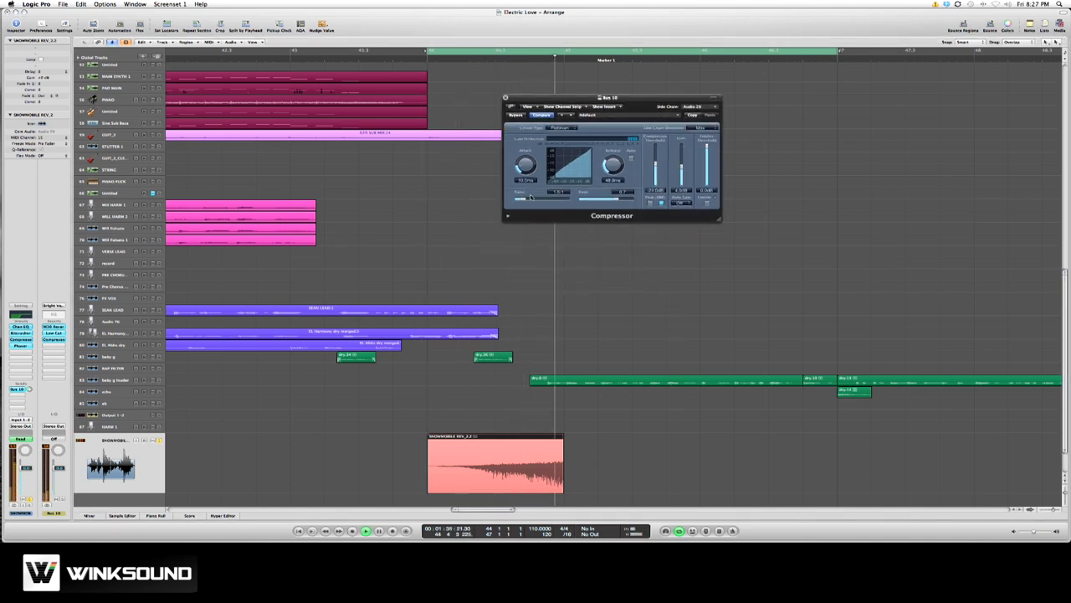
{"action": "left_click_drag", "start_coordinate": [524, 200], "coordinate": [549, 201]}
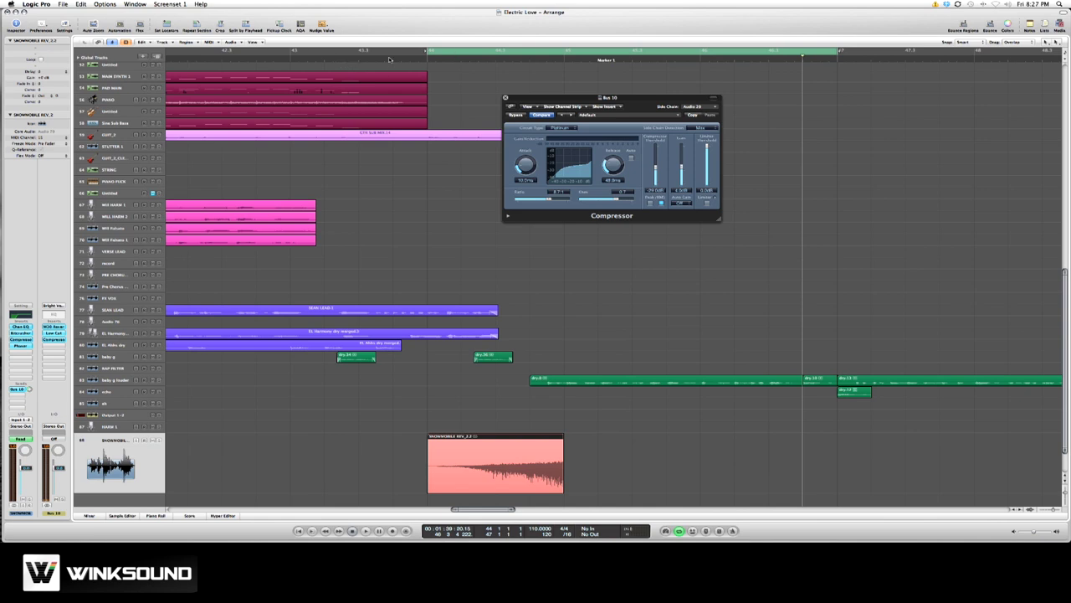
Turn off the cycle and play the arrangement from shortly after bar 43 until past the riser.
{"action": "left_click", "coordinate": [451, 54]}
{"action": "left_click", "coordinate": [315, 58]}
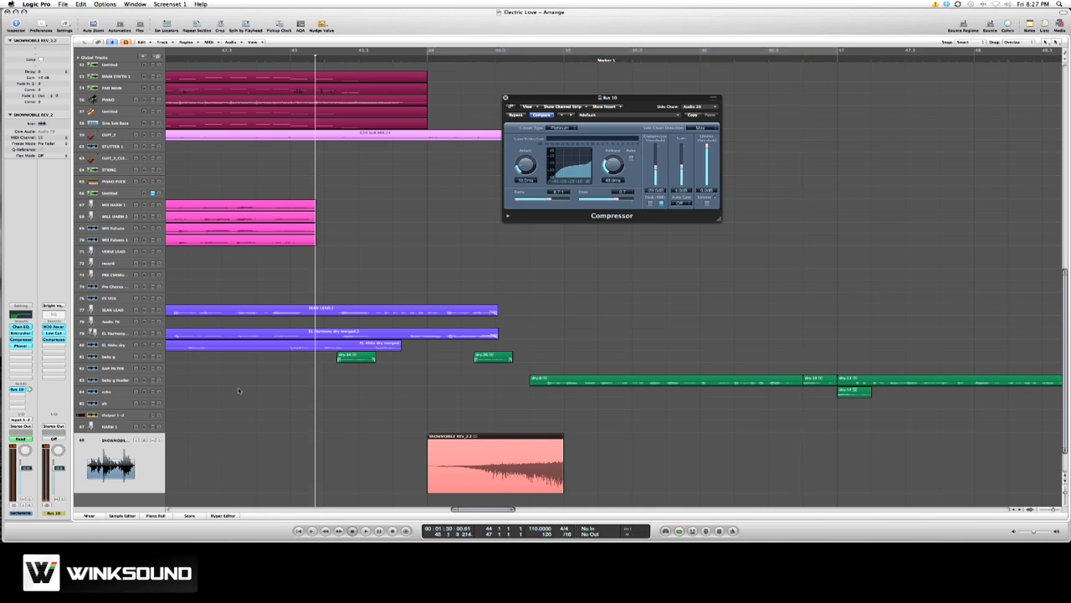
{"action": "key", "text": "space"}
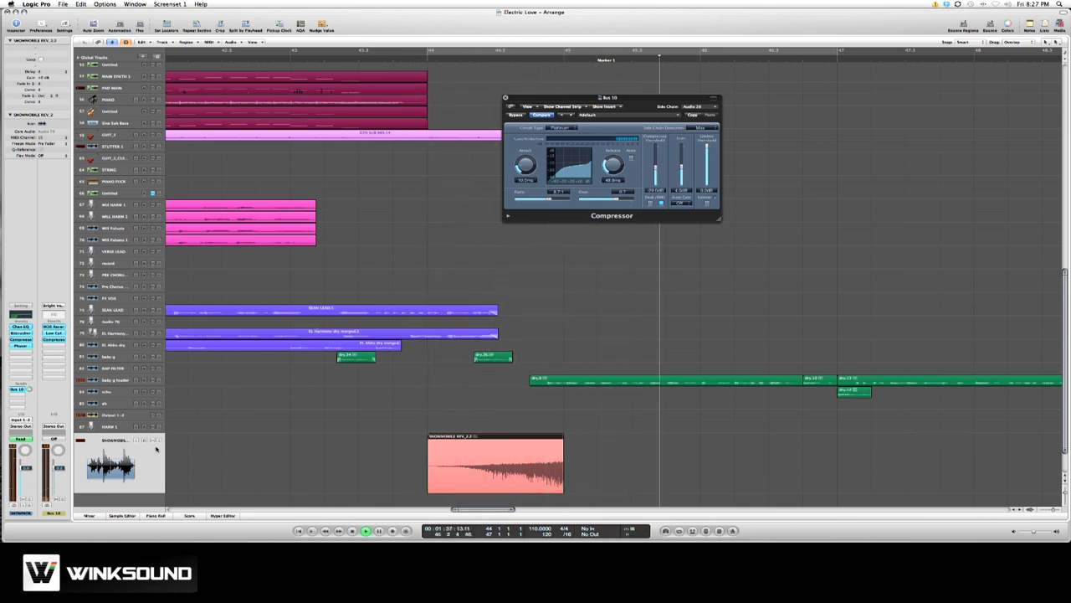
{"action": "key", "text": "space"}
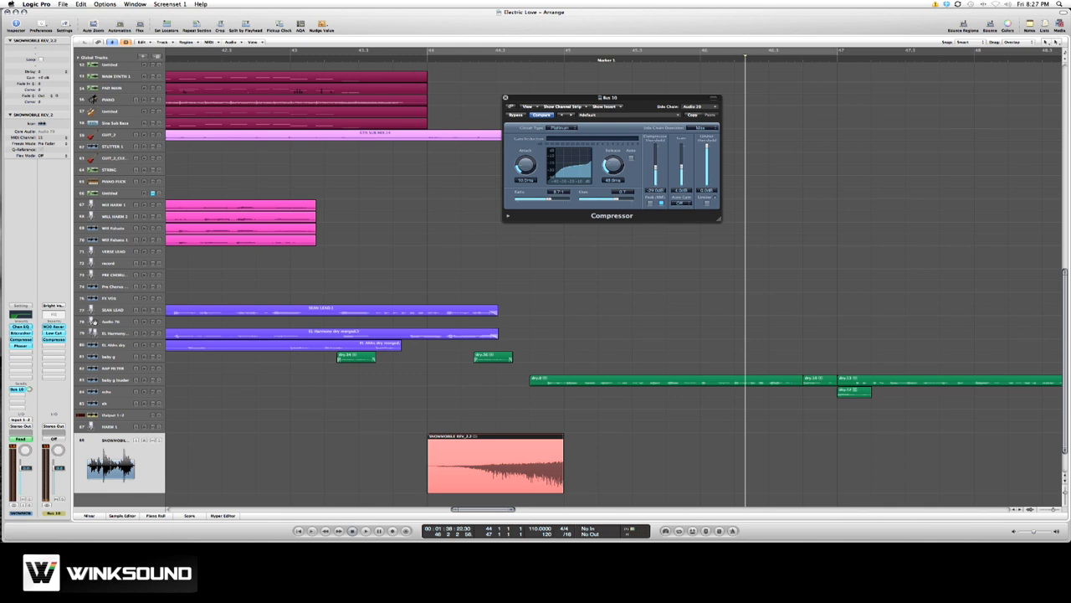
Adjust the Bus 10 Compressor's gain, then add a Channel EQ to the bus with a raised, steep low cut.
{"action": "left_click_drag", "start_coordinate": [683, 176], "coordinate": [682, 173]}
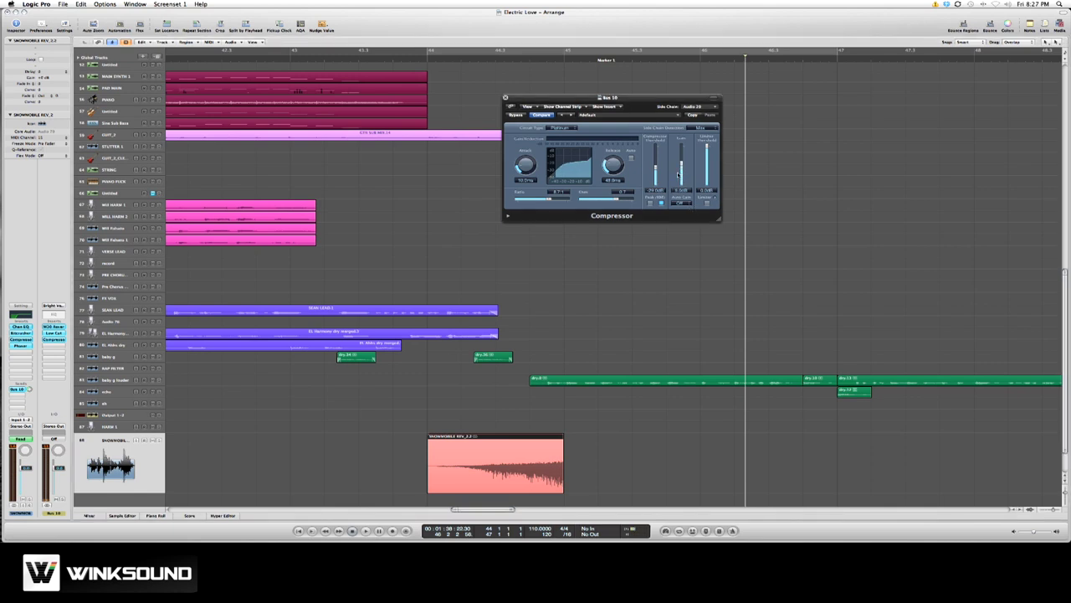
{"action": "double_click", "coordinate": [56, 315]}
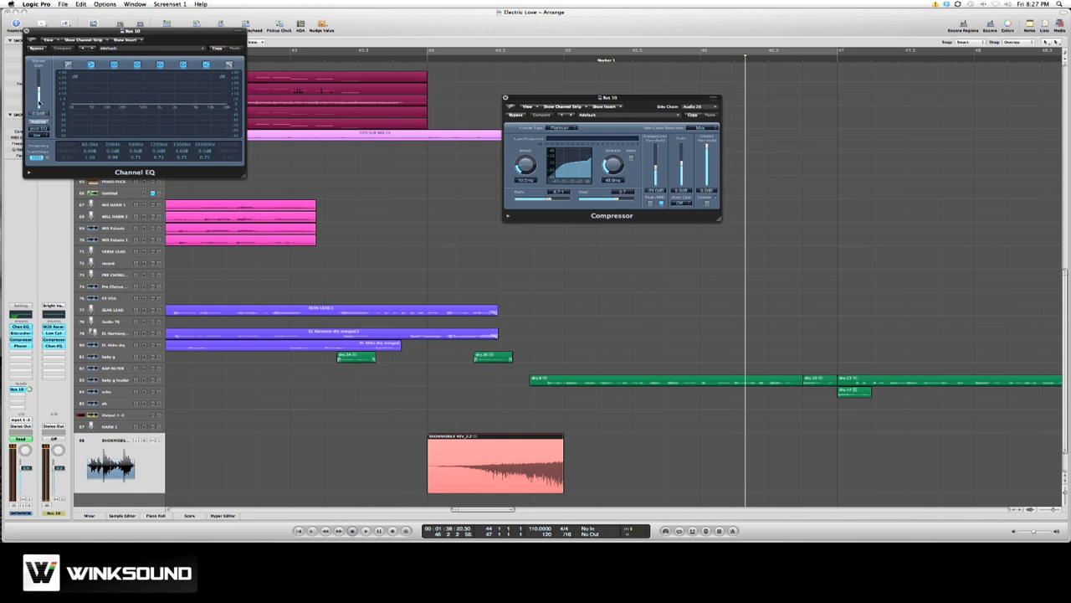
{"action": "left_click_drag", "start_coordinate": [162, 29], "coordinate": [571, 177]}
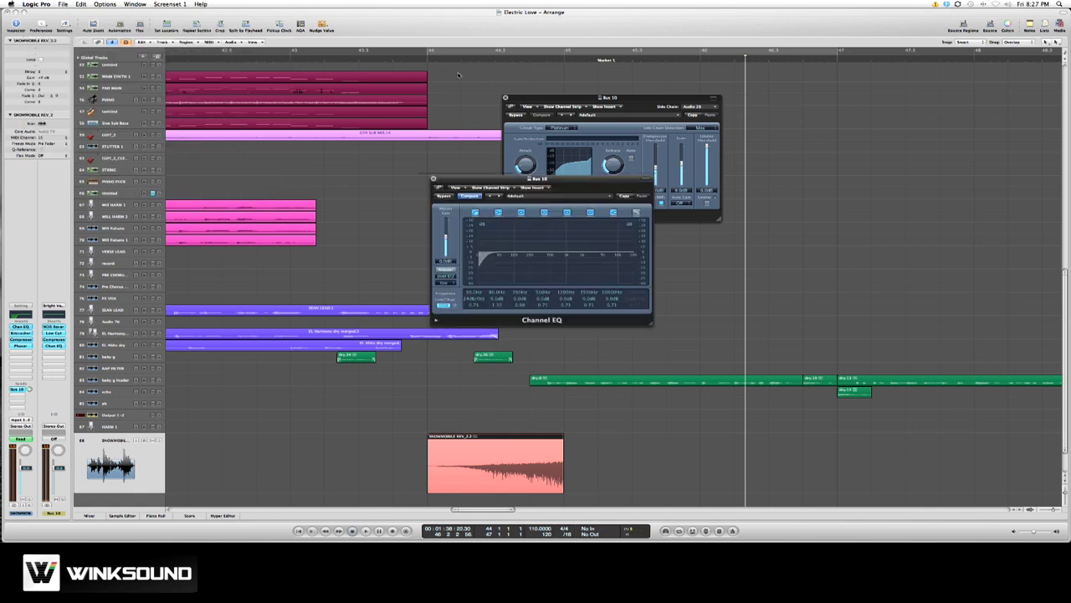
{"action": "left_click", "coordinate": [430, 81]}
{"action": "left_click", "coordinate": [388, 62]}
{"action": "left_click", "coordinate": [487, 242]}
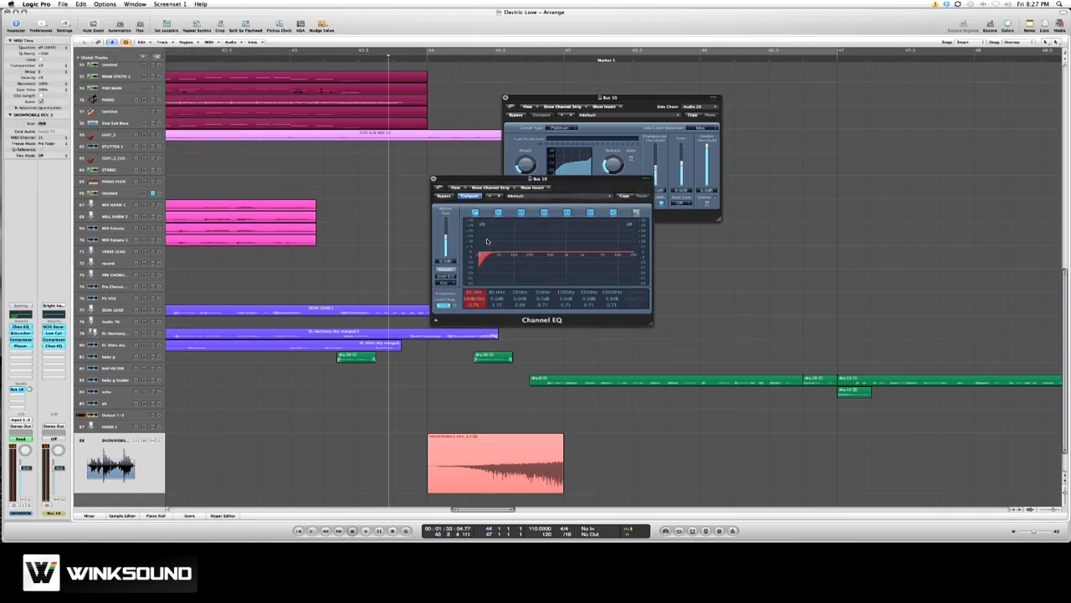
{"action": "left_click_drag", "start_coordinate": [476, 294], "coordinate": [481, 248]}
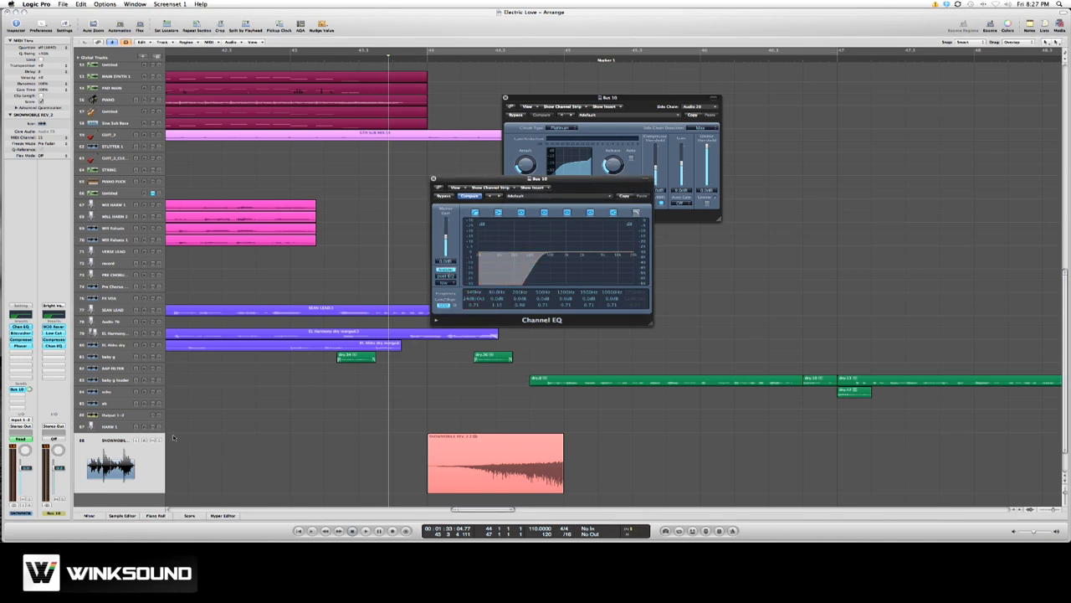
Play the riser while lowering the snowmobile track's volume, and turn off the Bus 10 EQ's Analyzer.
{"action": "key", "text": "space"}
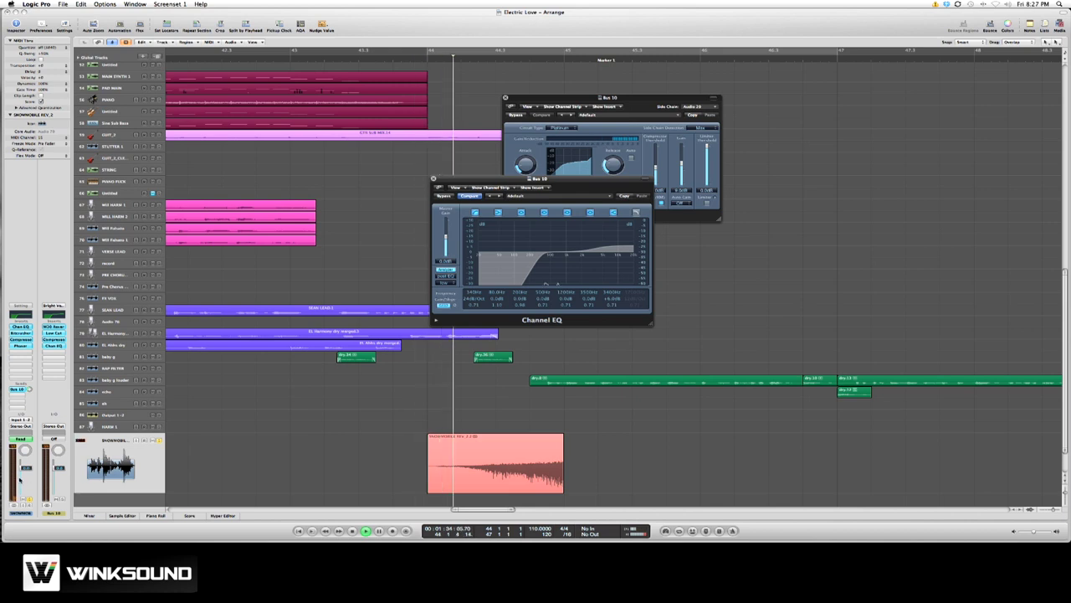
{"action": "left_click_drag", "start_coordinate": [22, 469], "coordinate": [22, 479]}
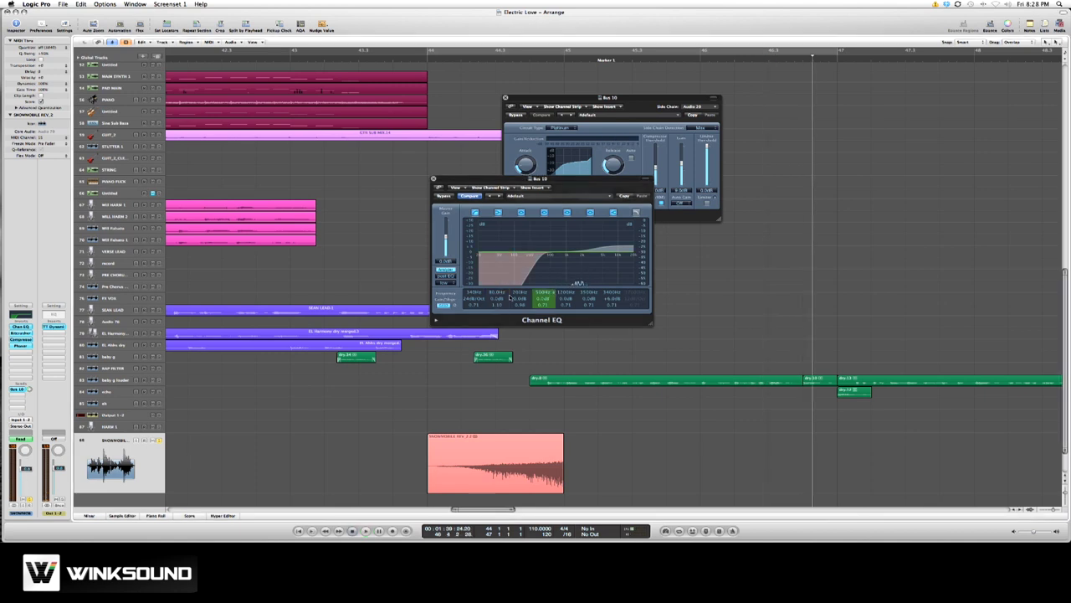
{"action": "left_click", "coordinate": [446, 269]}
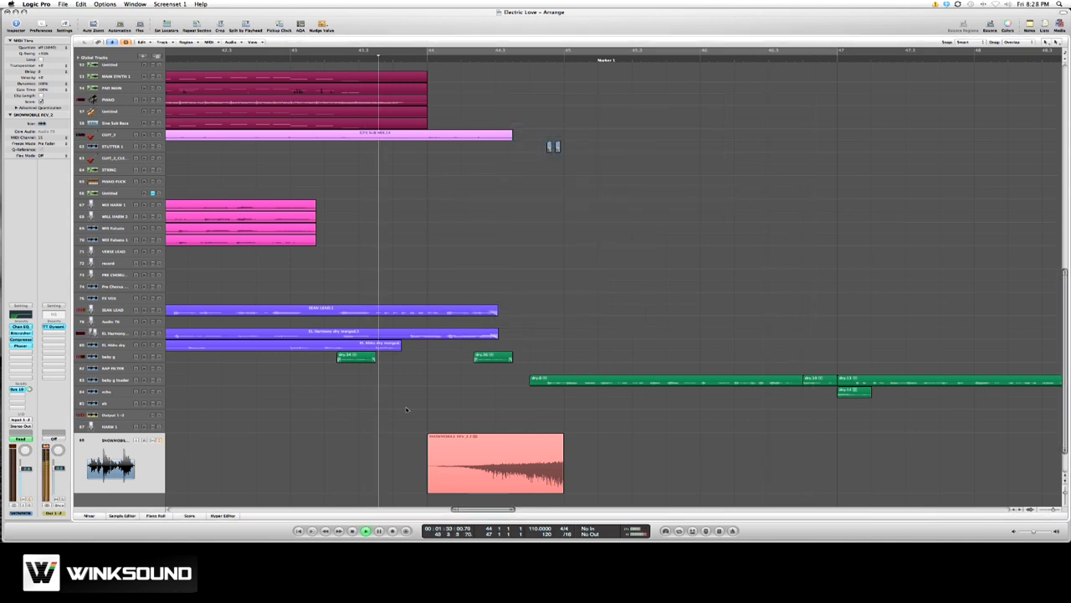